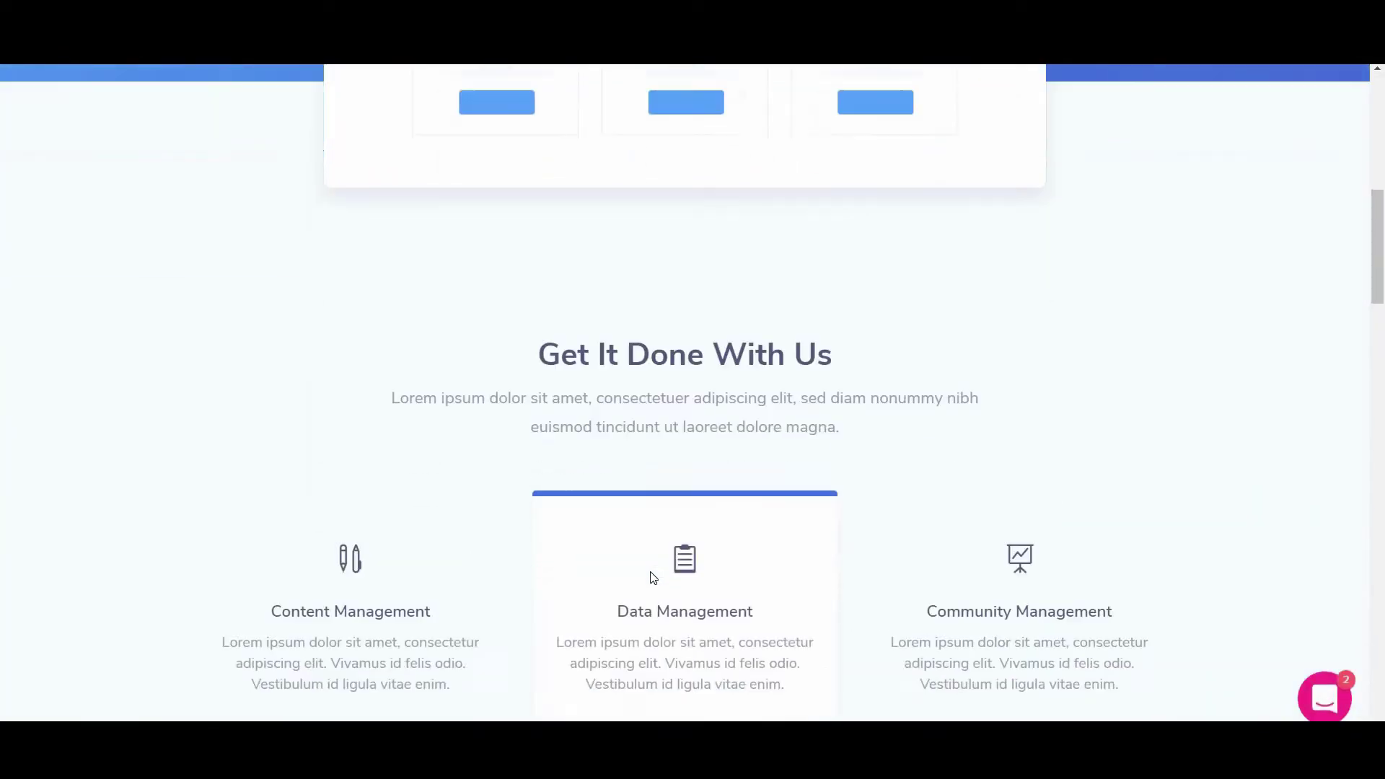
Scroll through the Divi business, restaurant and camera-shop demo pages to preview their layouts
scroll(653, 578, down, 5)
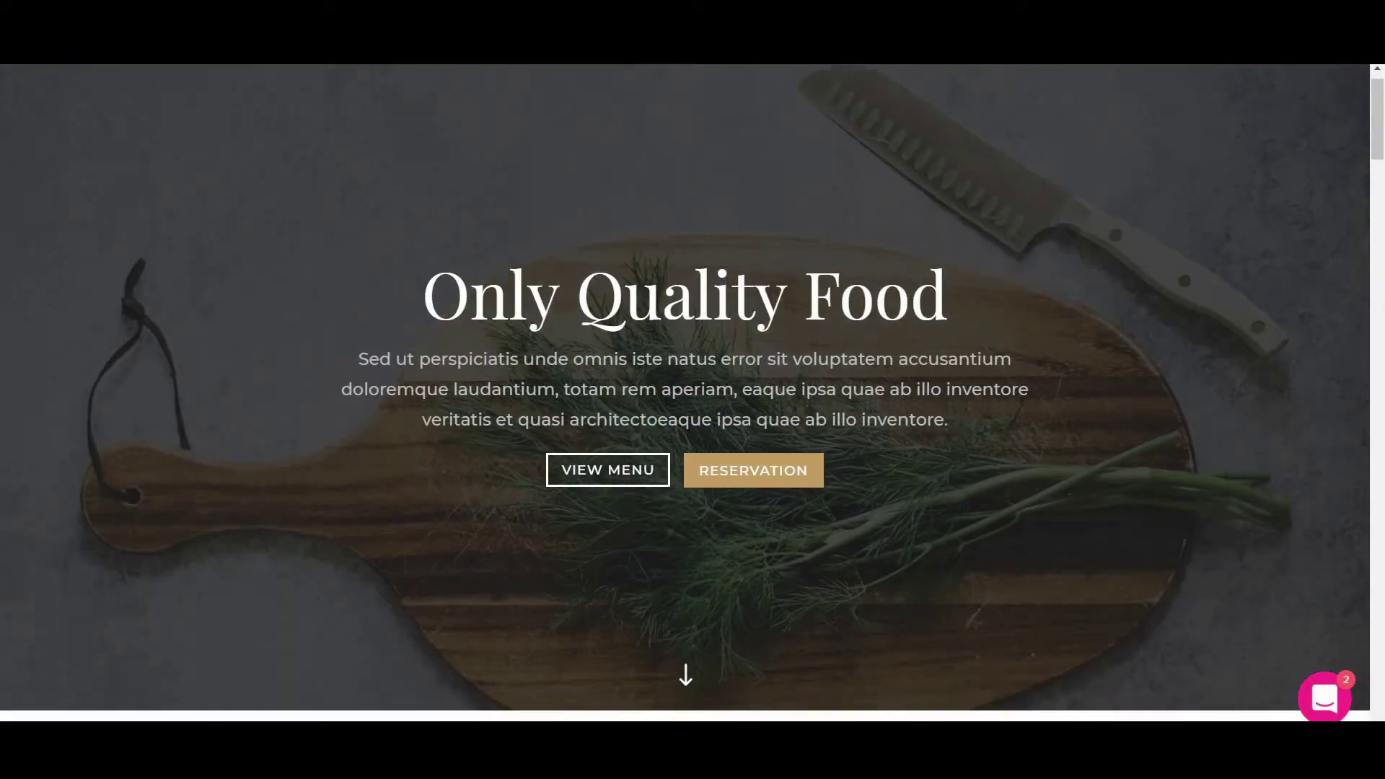
scroll(685, 389, down, 6)
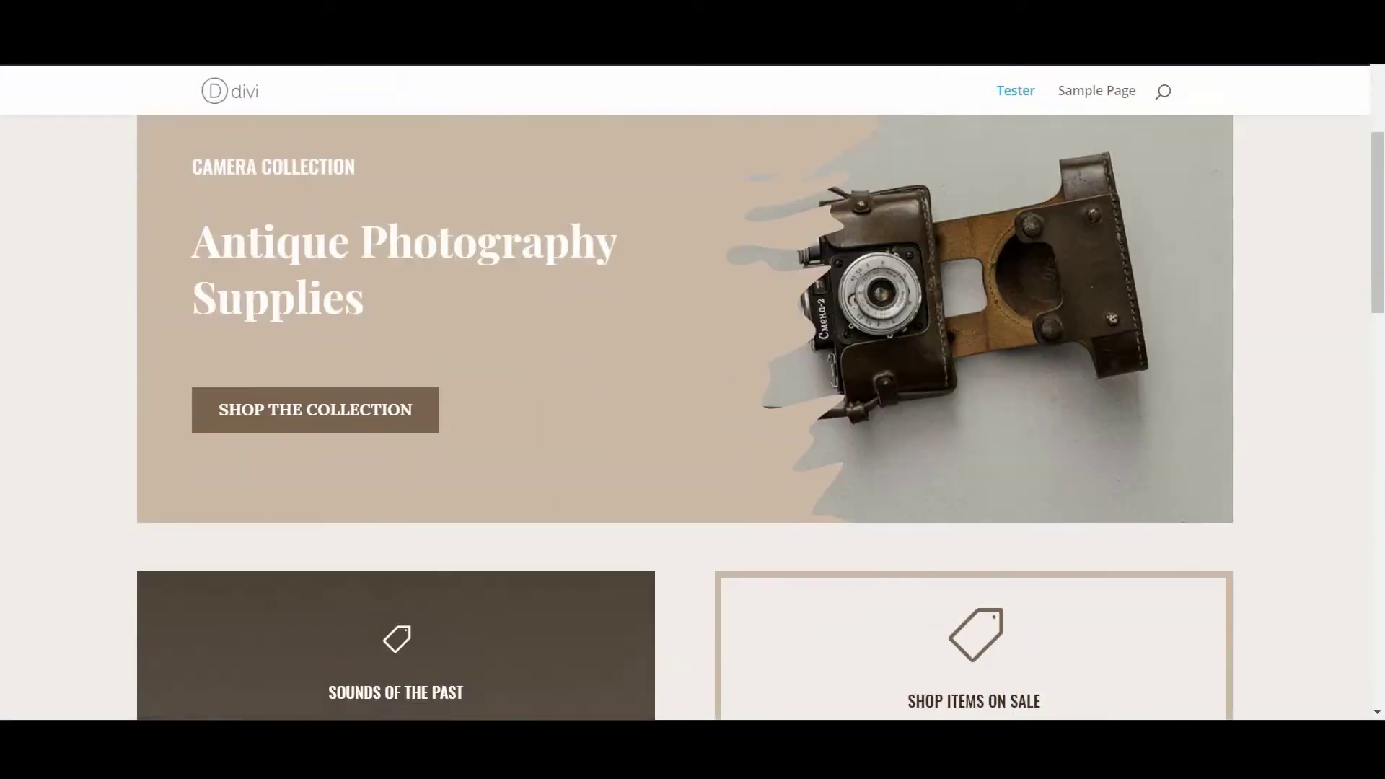
scroll(695, 247, down, 12)
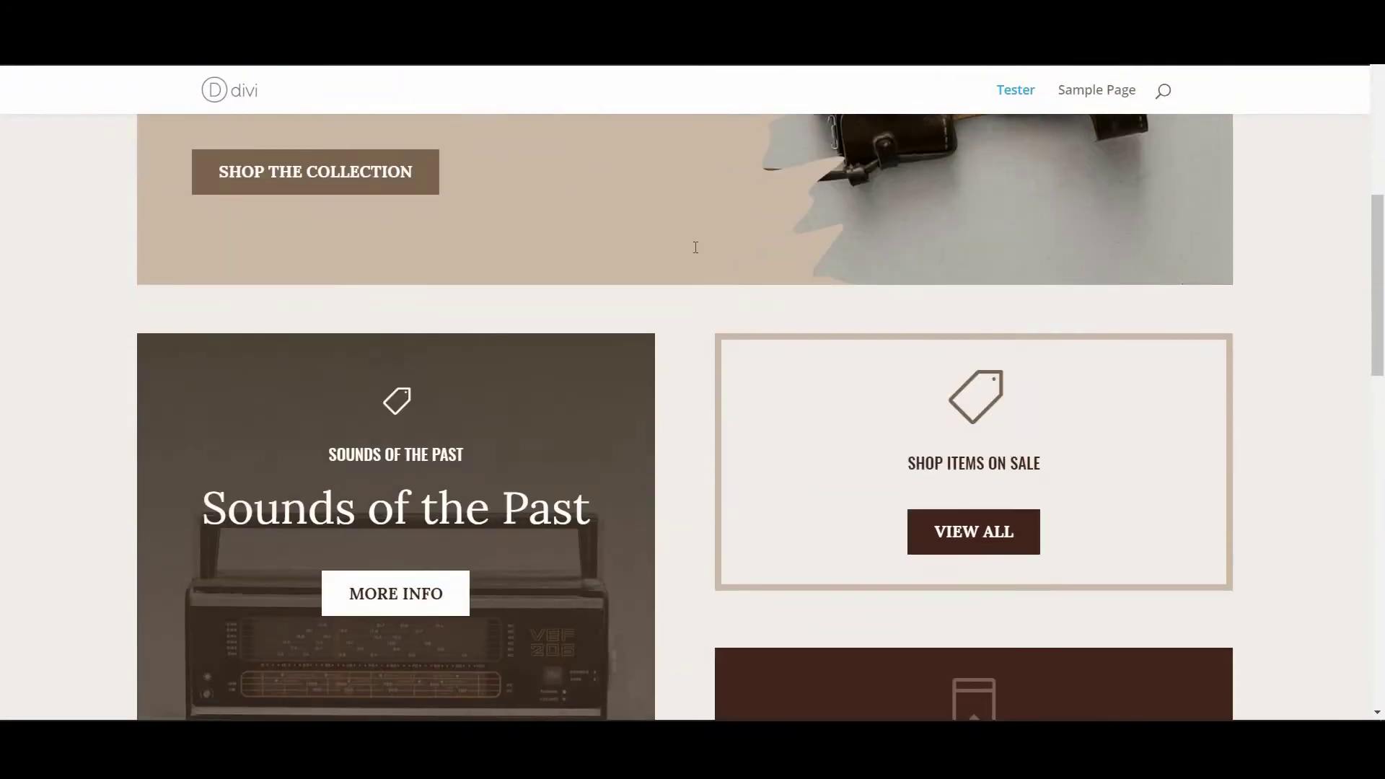
scroll(695, 248, down, 1)
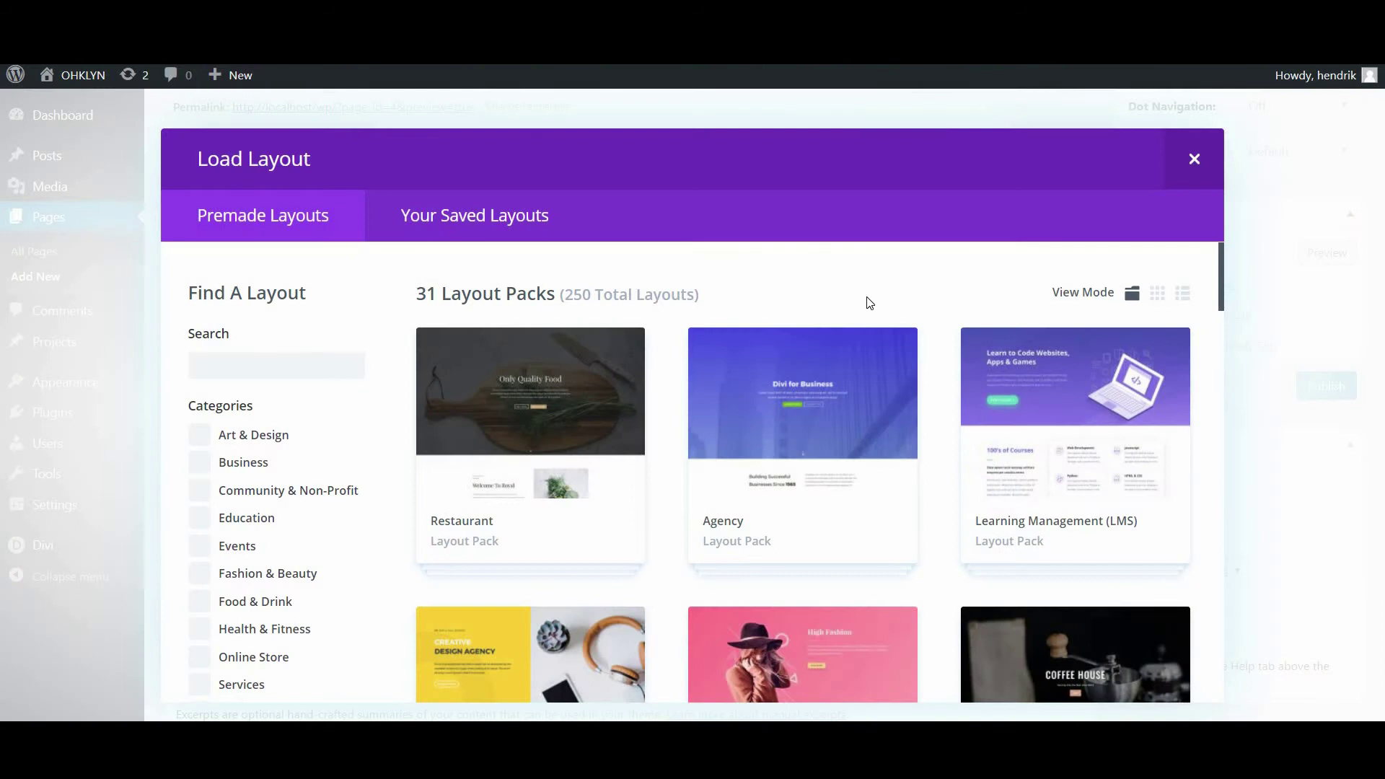
Browse the Load Layout packs, then start a Divi Library import with the file picker on Downloads
scroll(868, 303, down, 8)
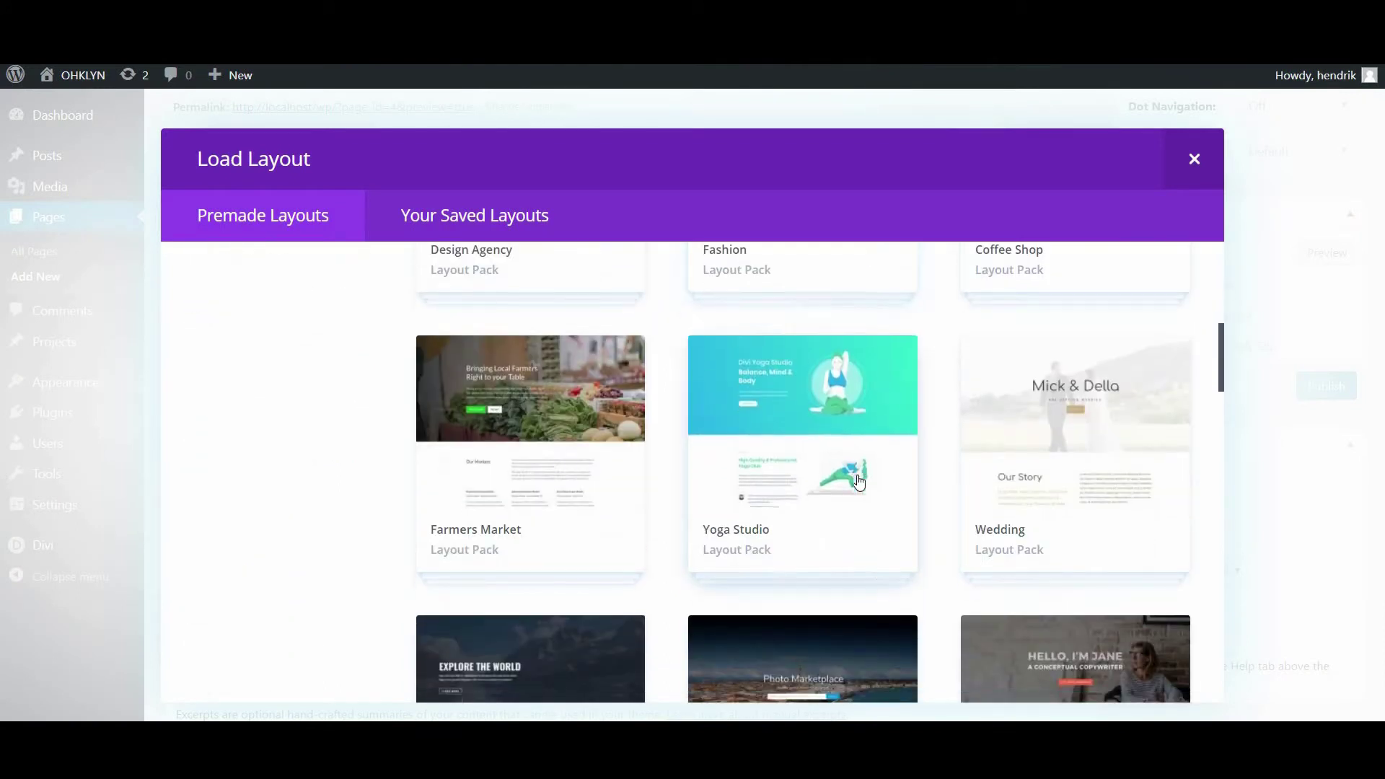
scroll(858, 482, down, 7)
scroll(788, 525, down, 5)
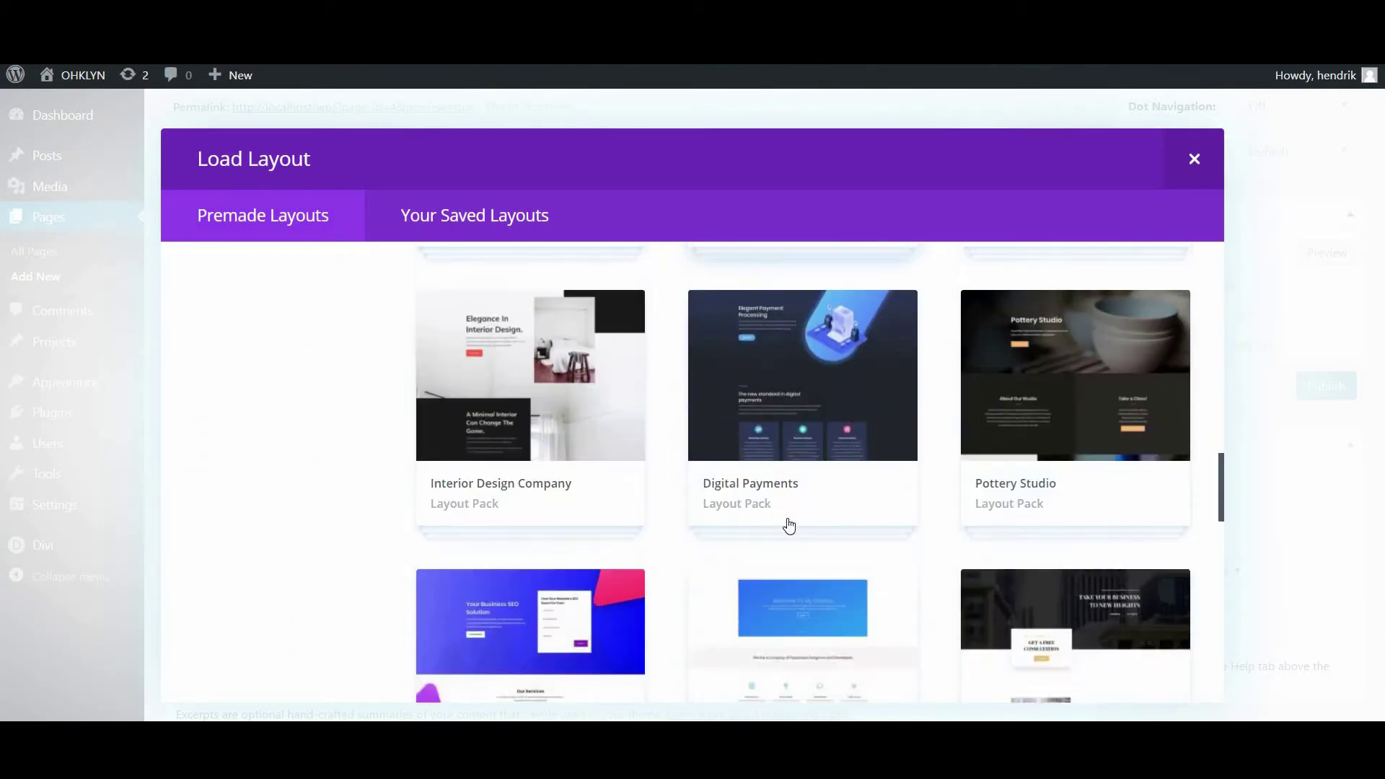
scroll(789, 525, down, 3)
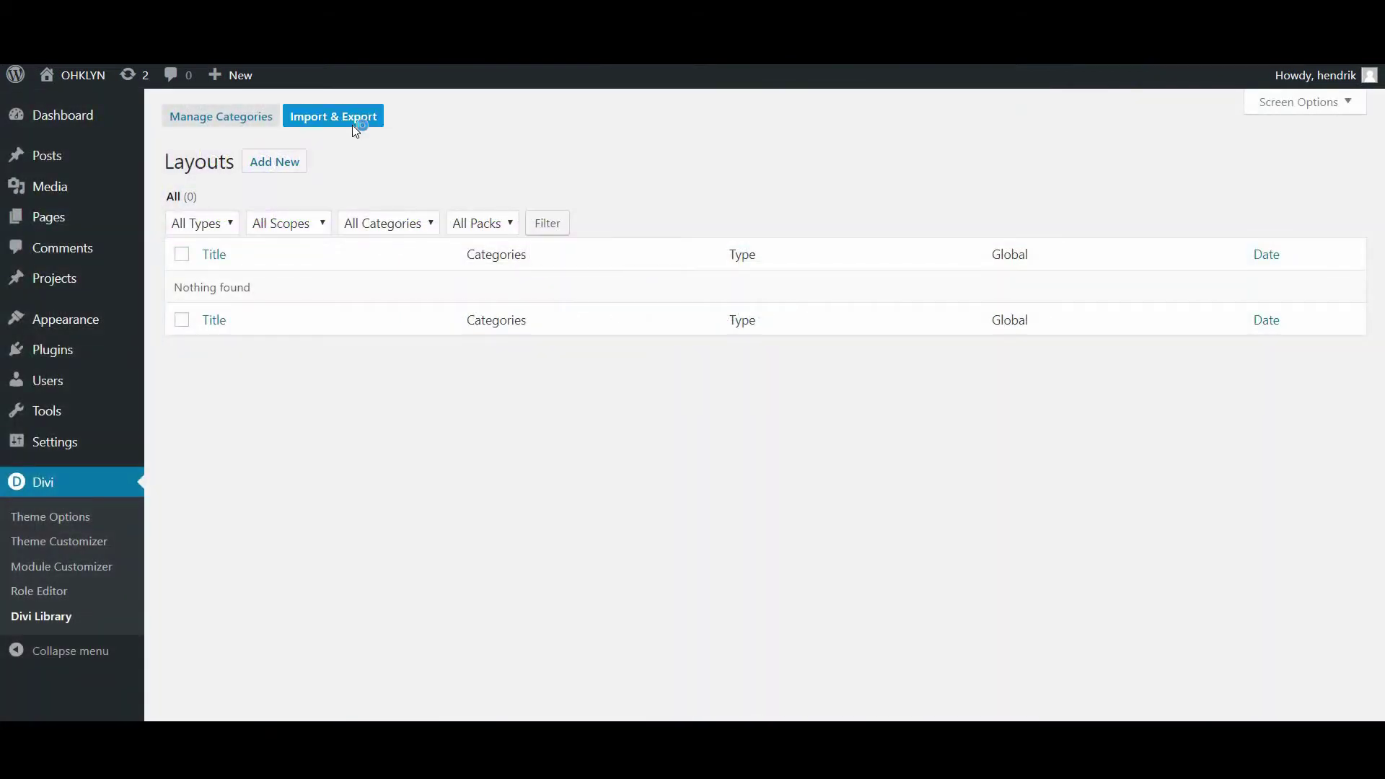
click(353, 124)
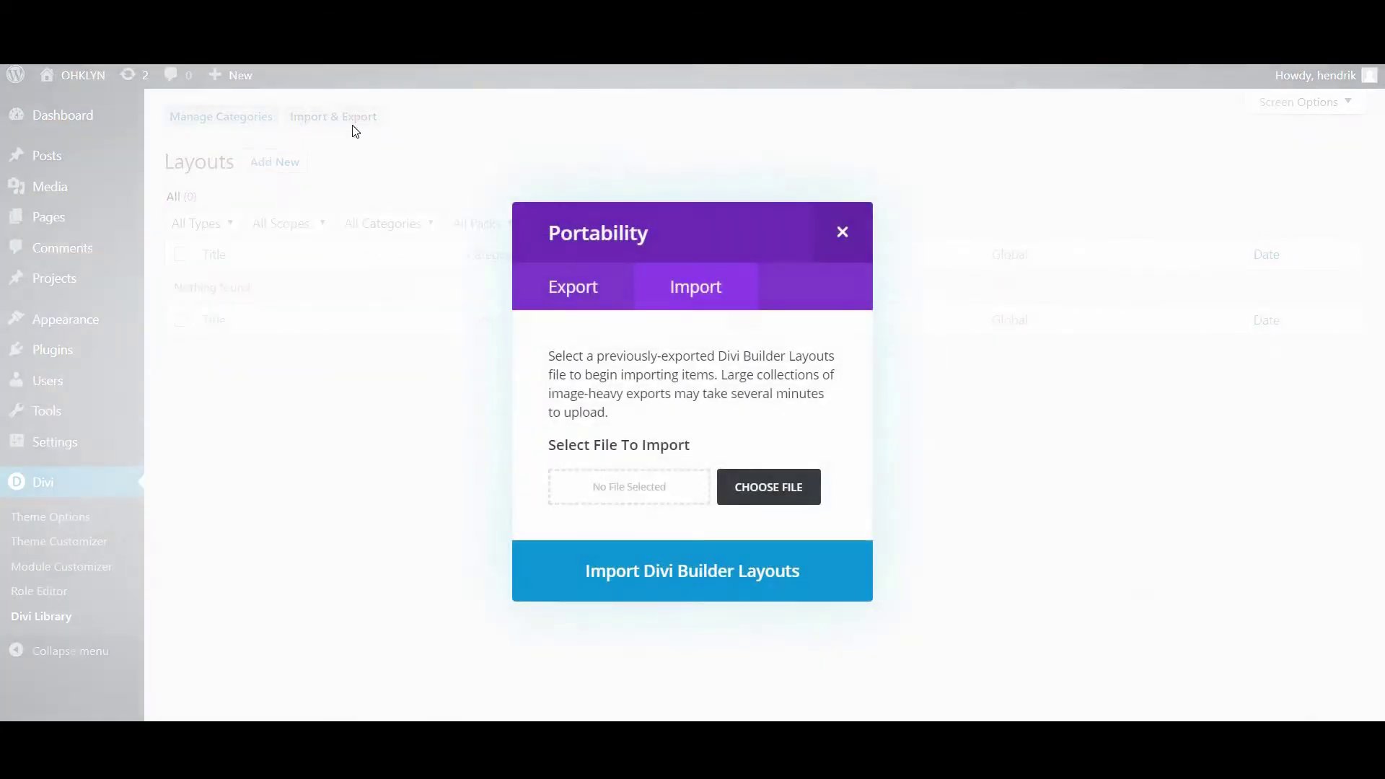
click(813, 492)
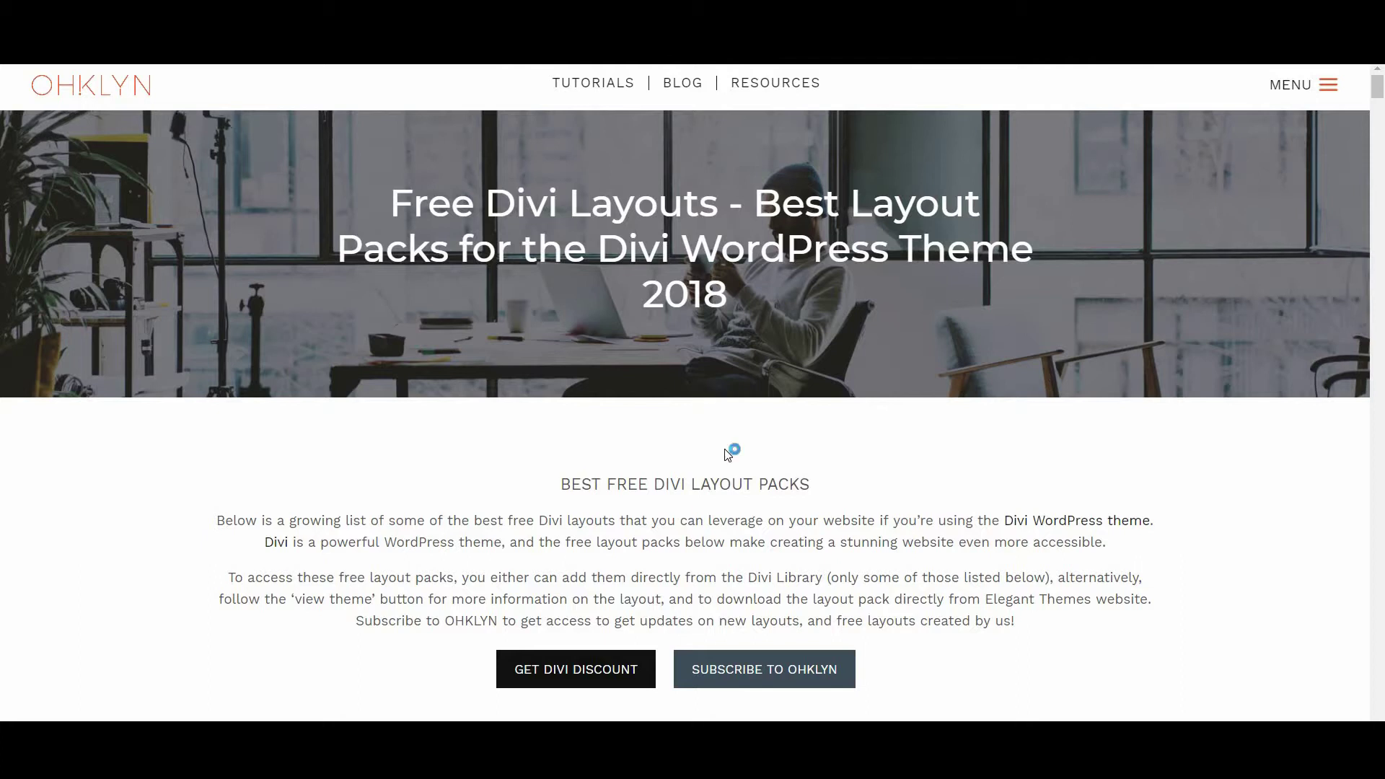
Scroll the OHKLYN free layouts list to the Bakery pack and open its Elegant Themes page
scroll(728, 451, down, 7)
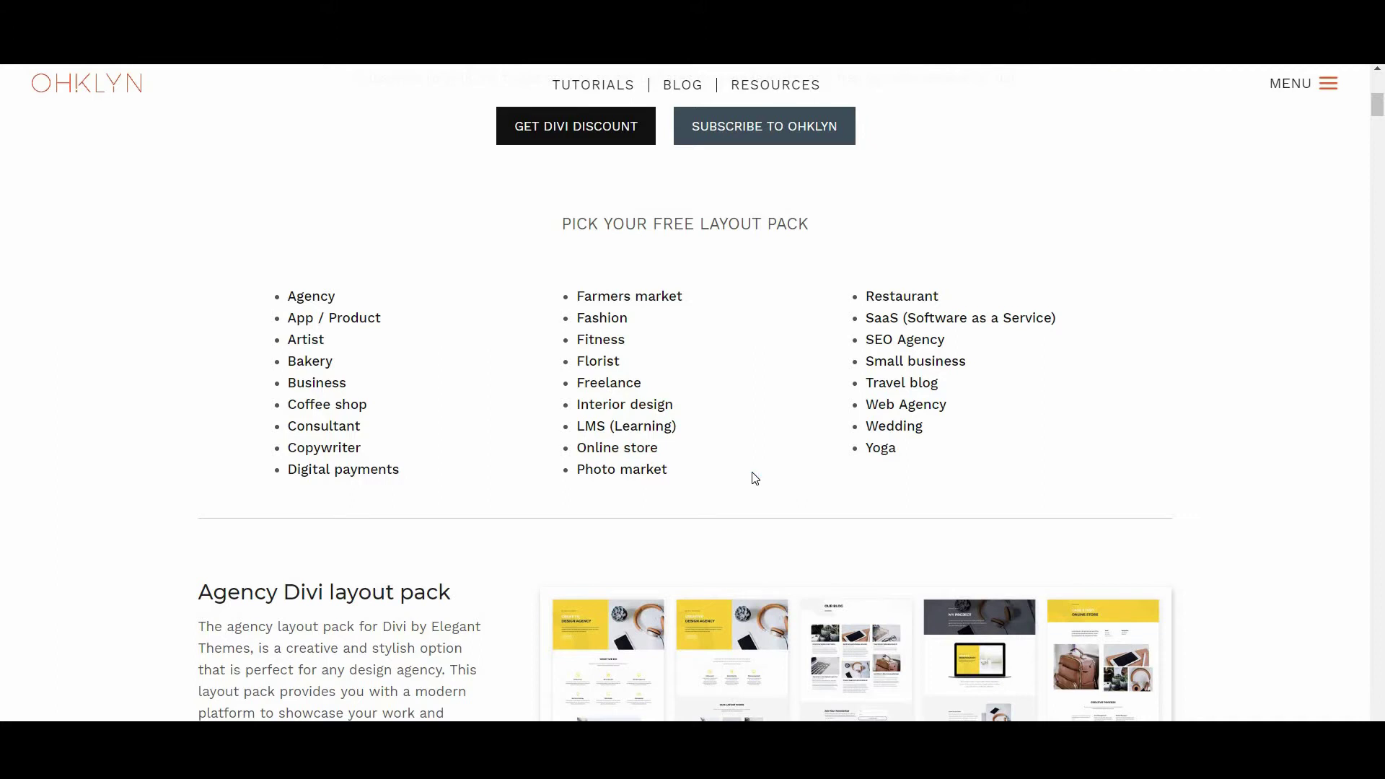
scroll(753, 479, down, 6)
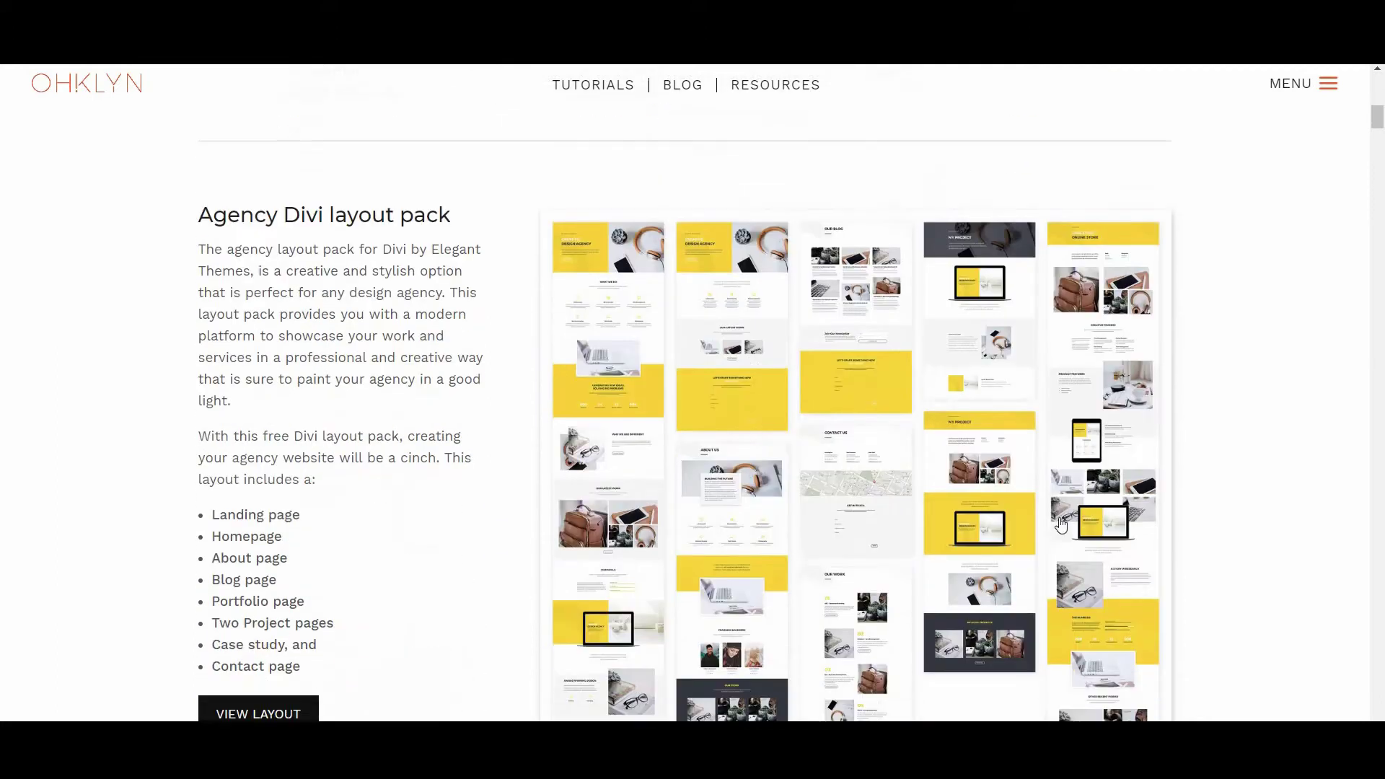
scroll(741, 614, down, 13)
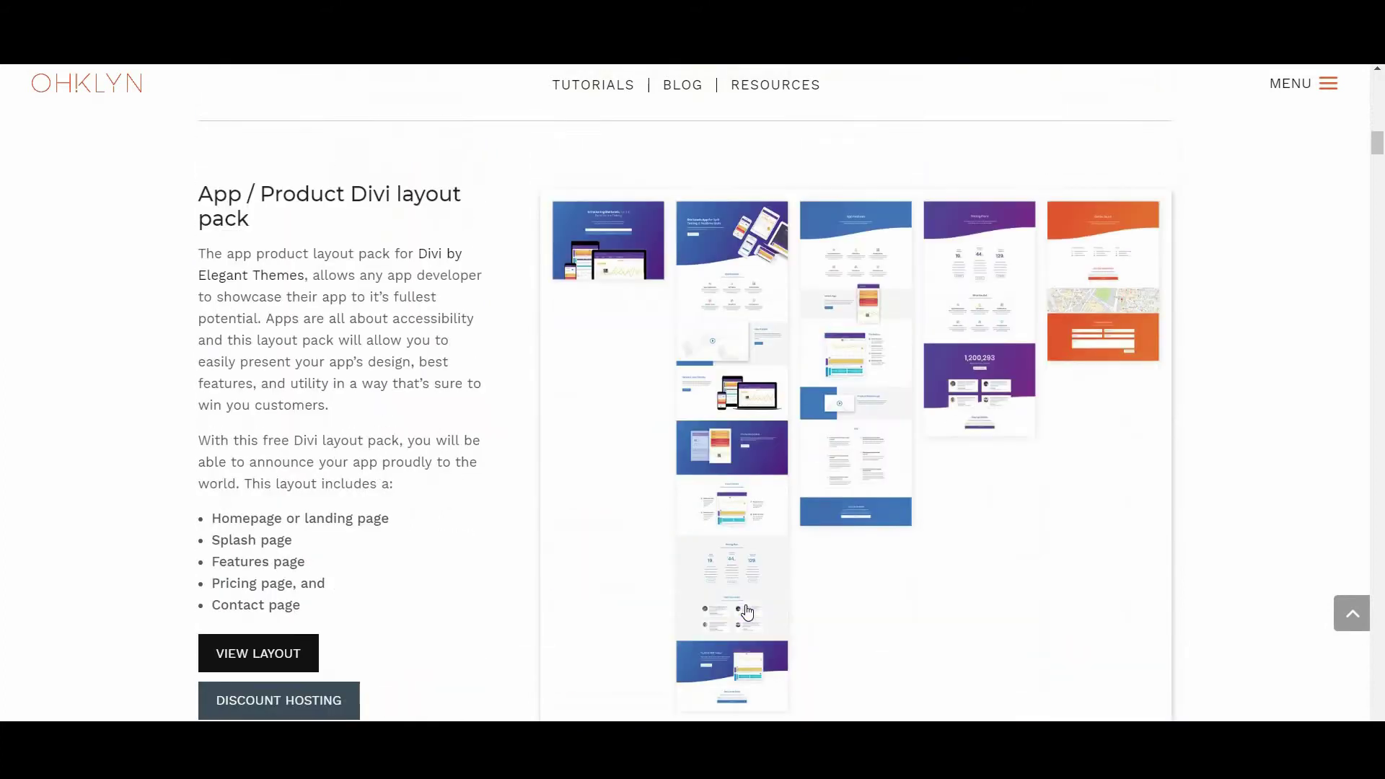
scroll(747, 611, down, 5)
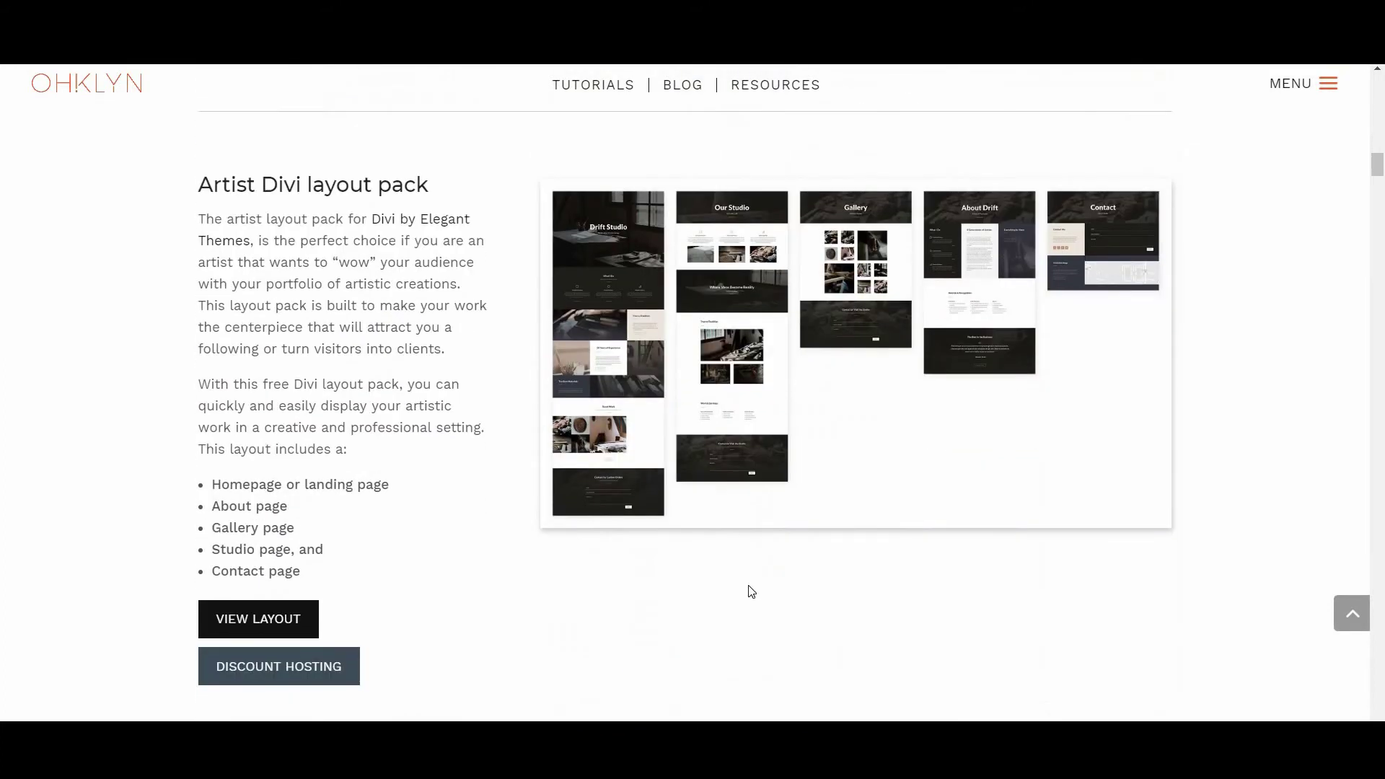
scroll(750, 591, down, 10)
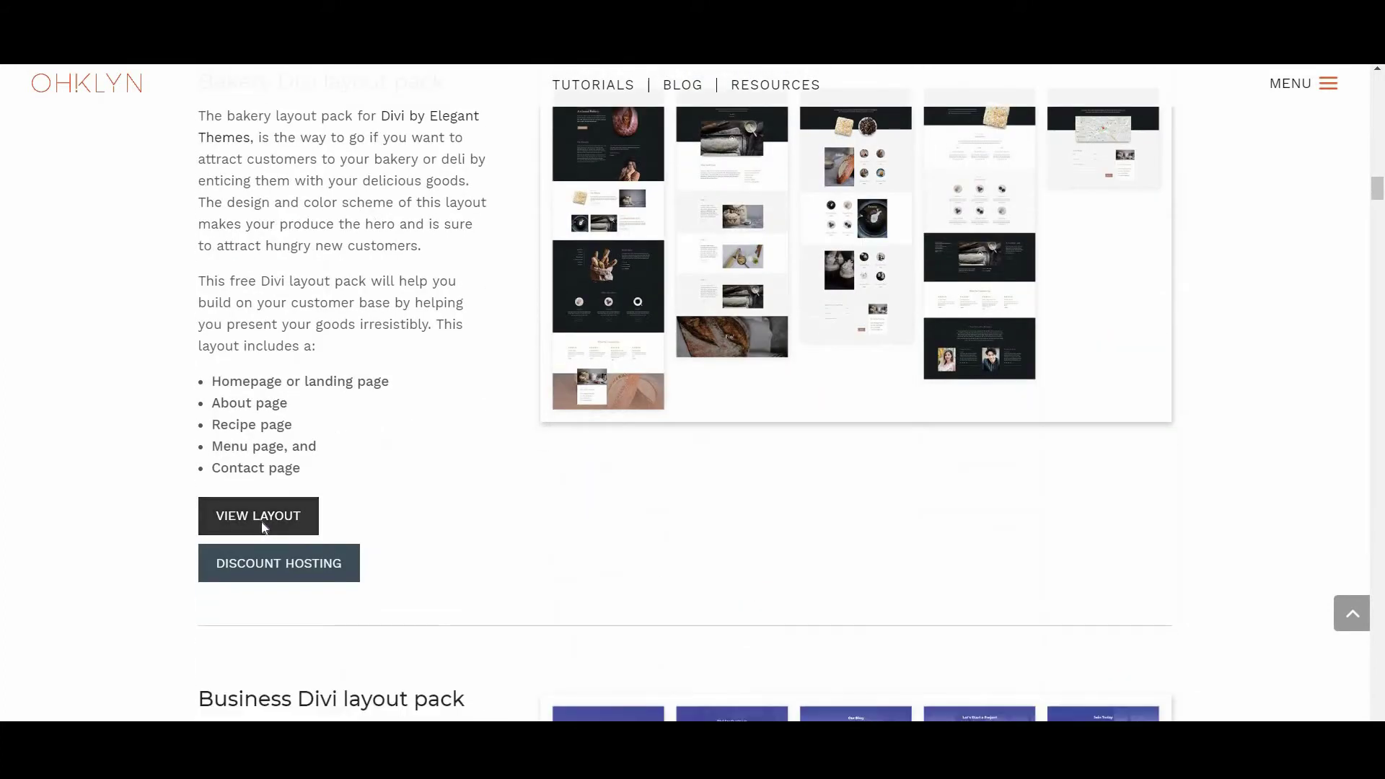
click(258, 516)
scroll(725, 478, down, 6)
scroll(726, 477, down, 17)
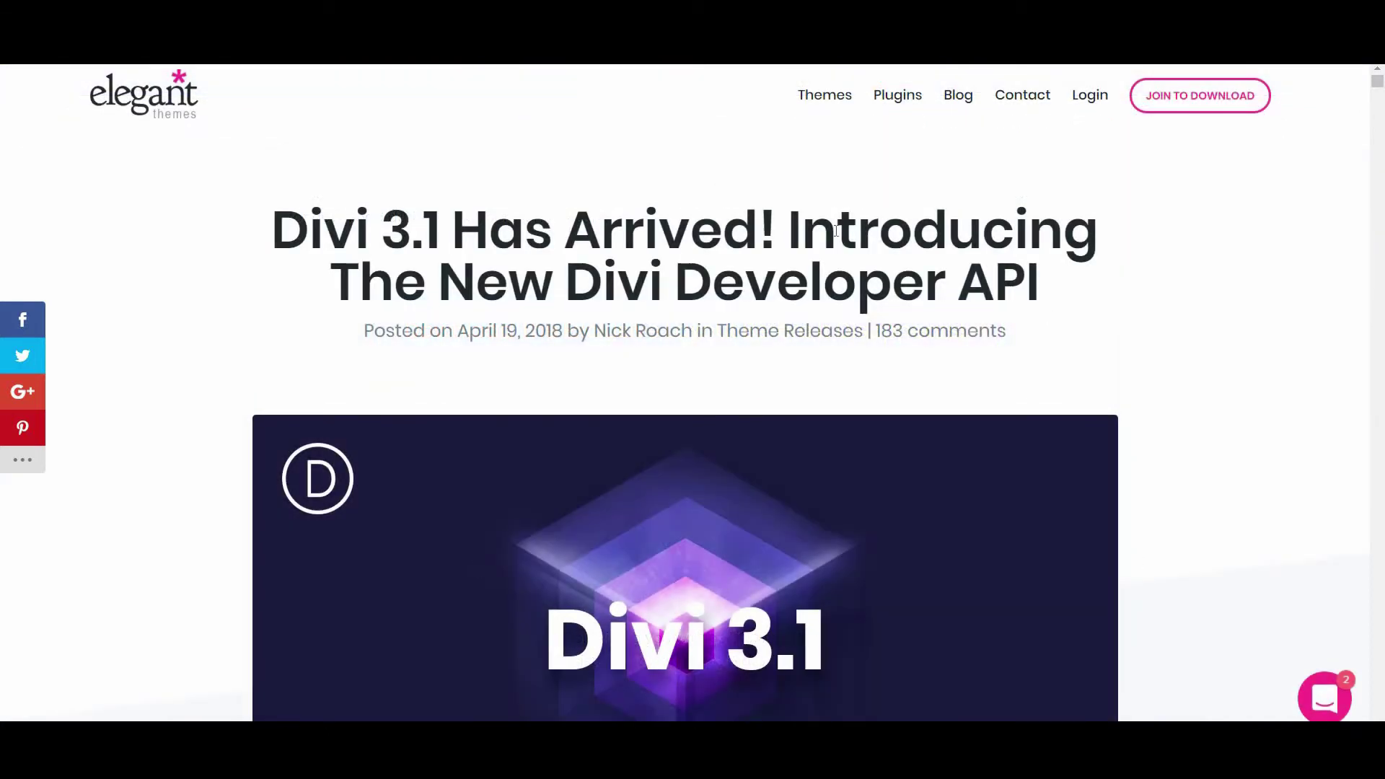
Scroll the Elegant Themes post past the 'World-Class Divi Designs' box to the layout pack previews
scroll(681, 629, down, 10)
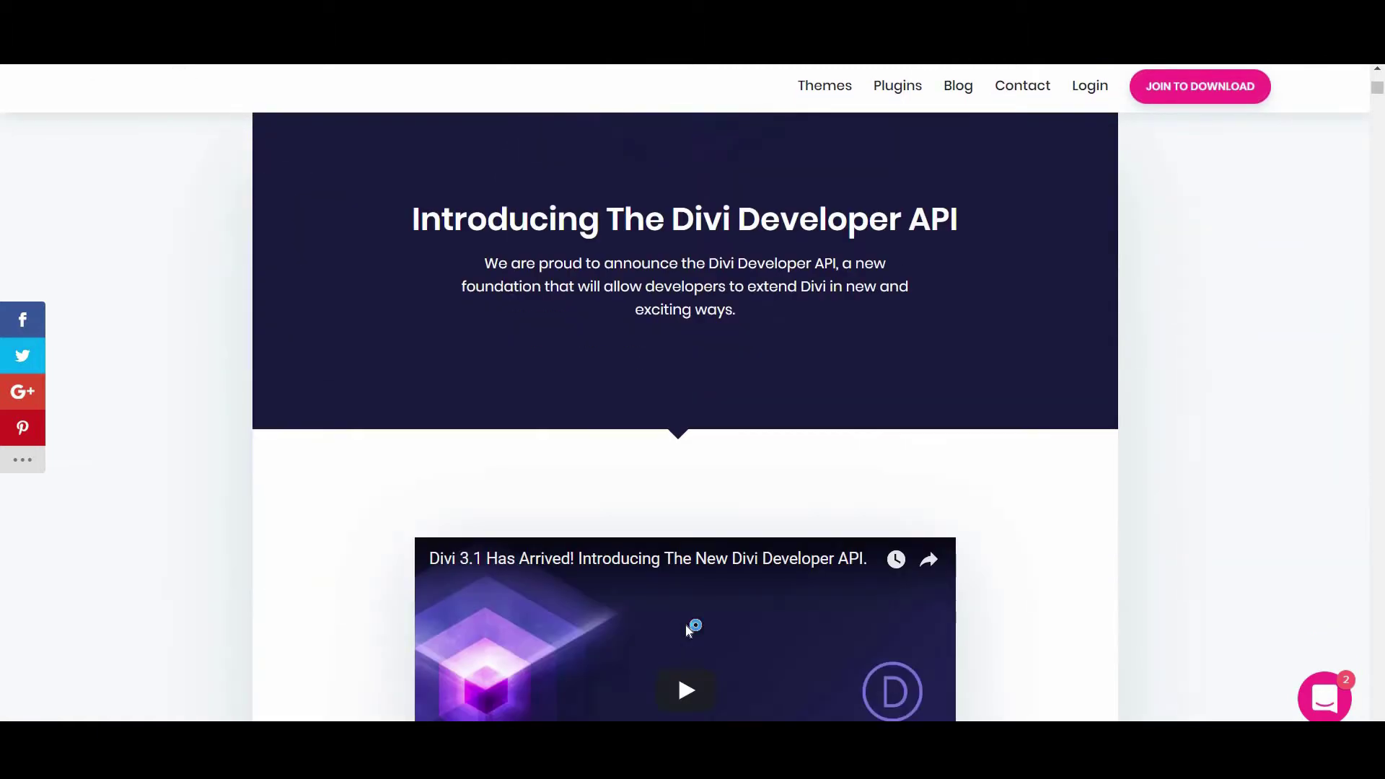
scroll(685, 624, down, 5)
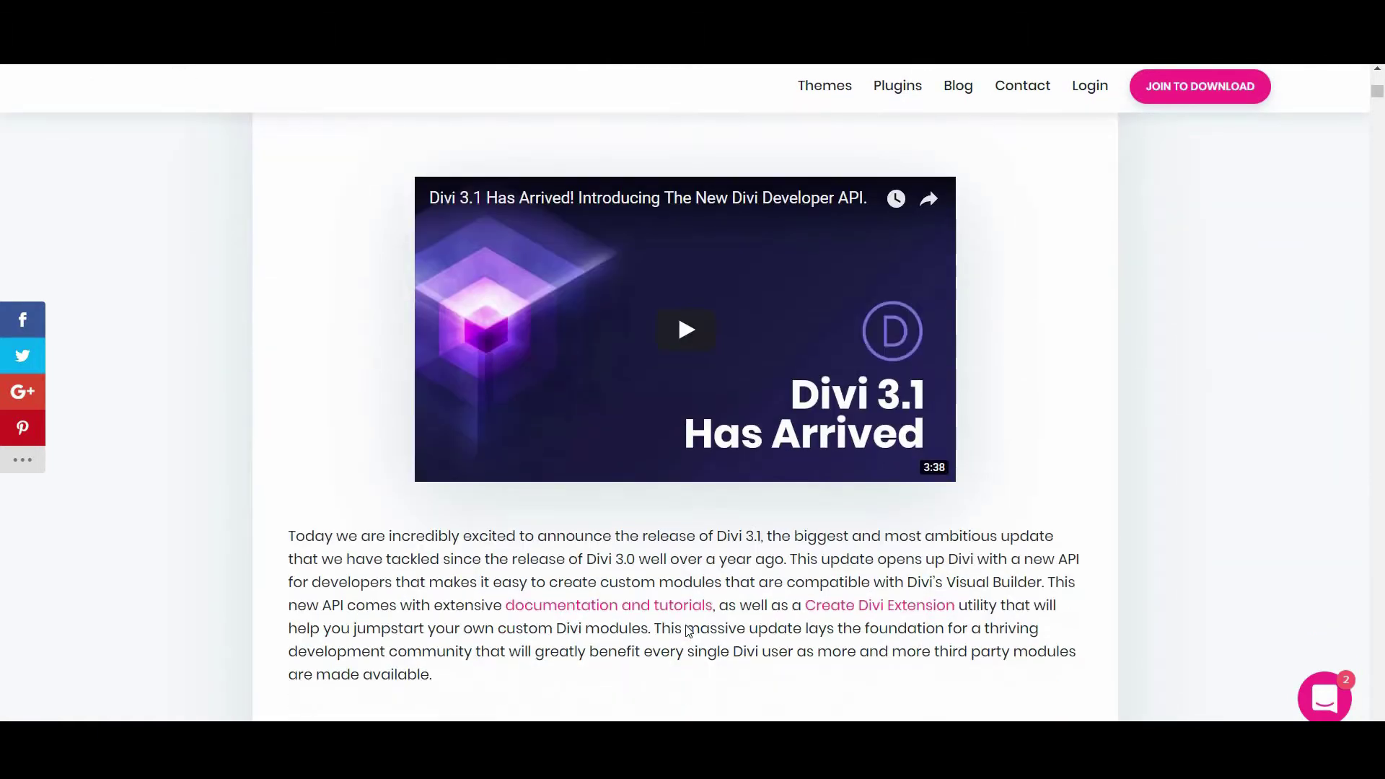
scroll(687, 631, down, 10)
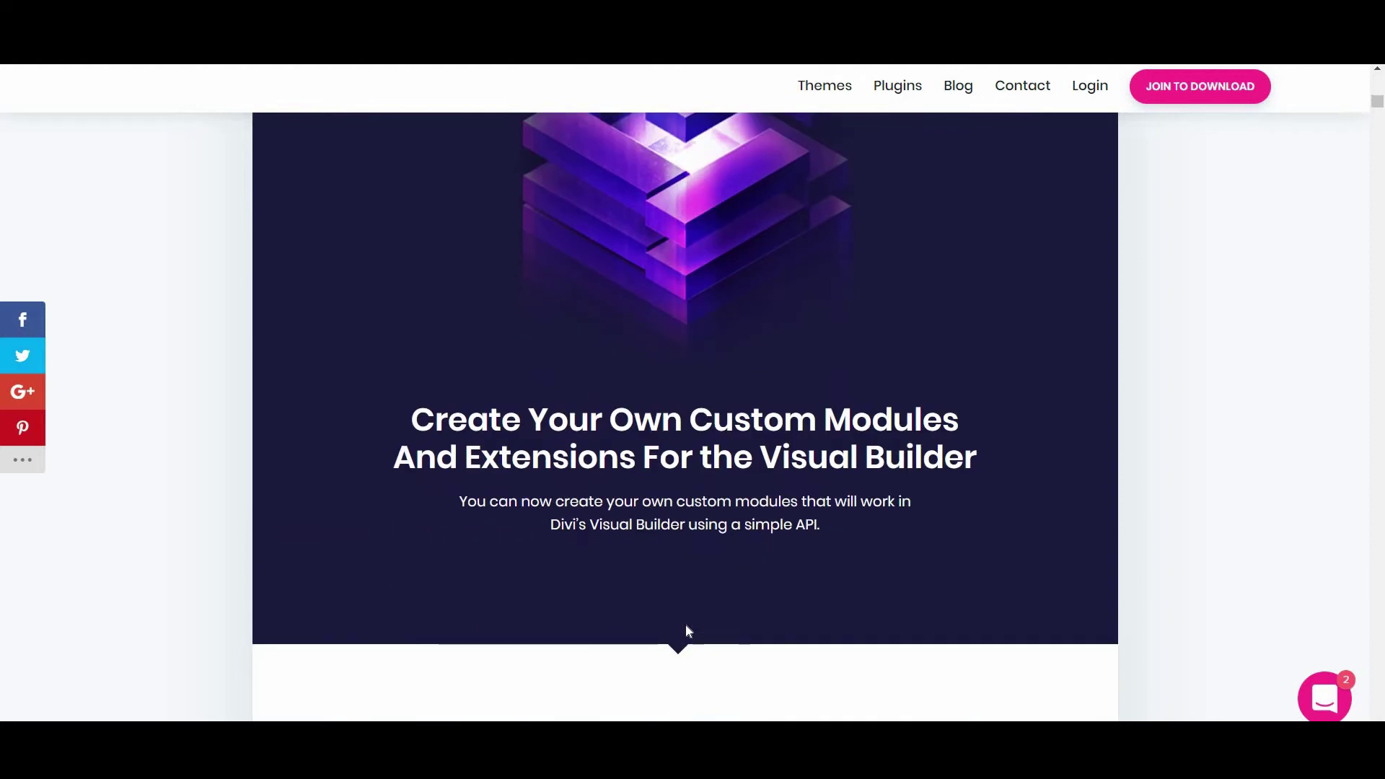
scroll(687, 631, down, 2)
scroll(689, 629, down, 10)
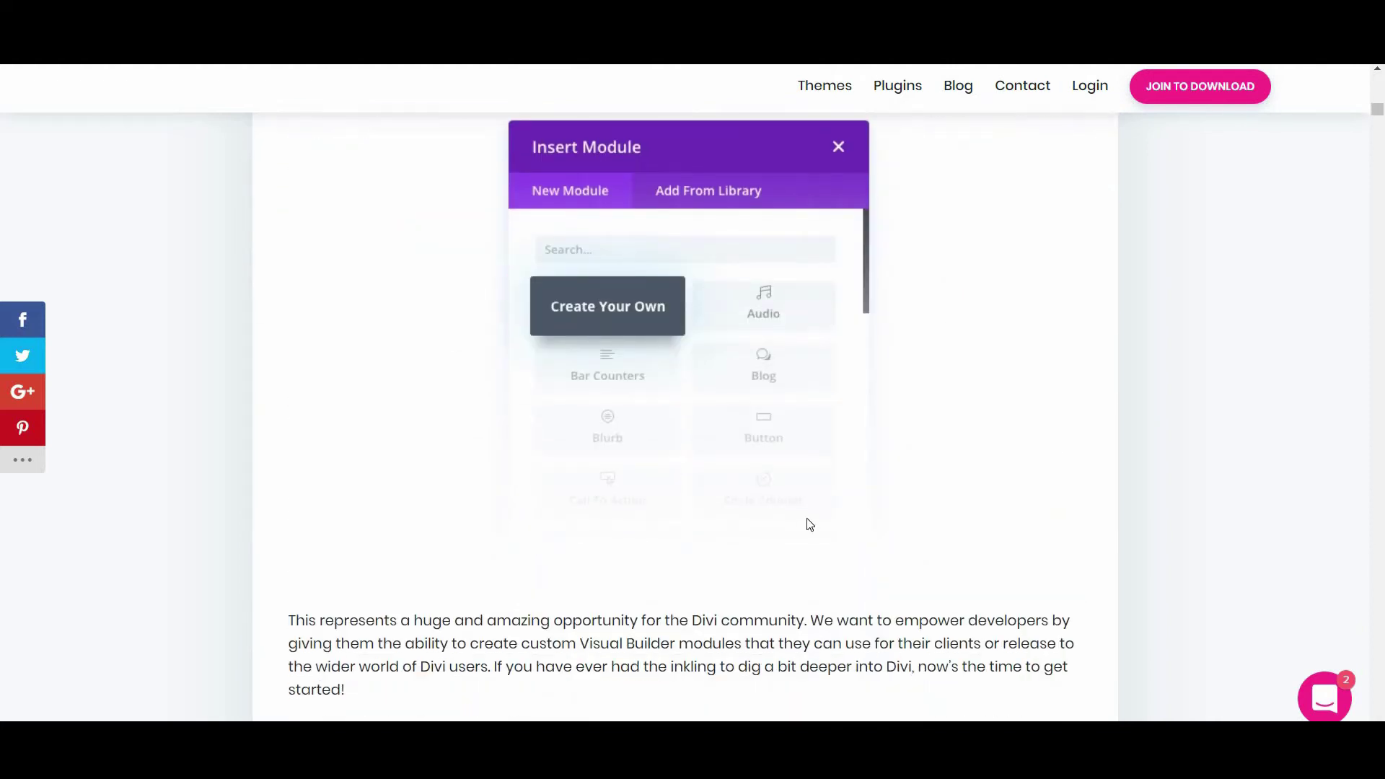
scroll(807, 518, down, 12)
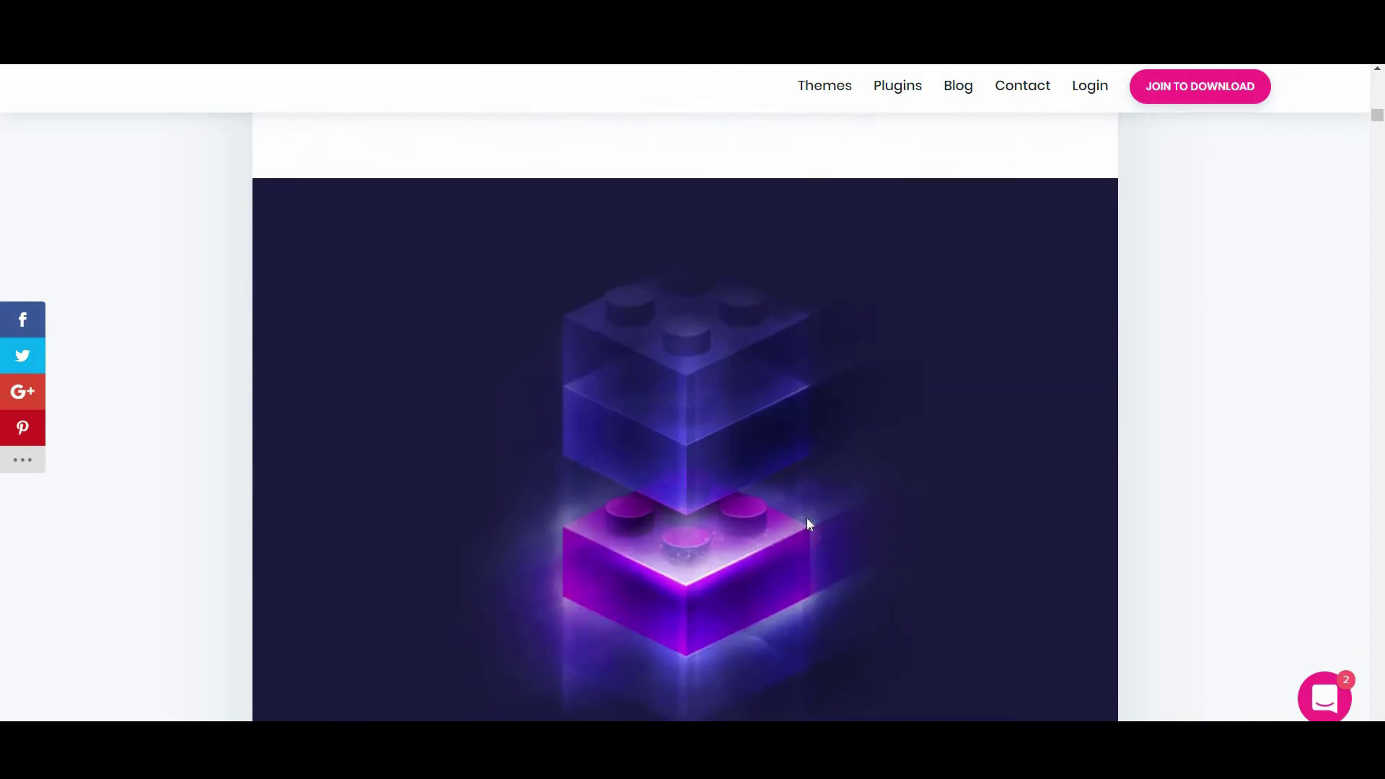
scroll(808, 525, down, 2)
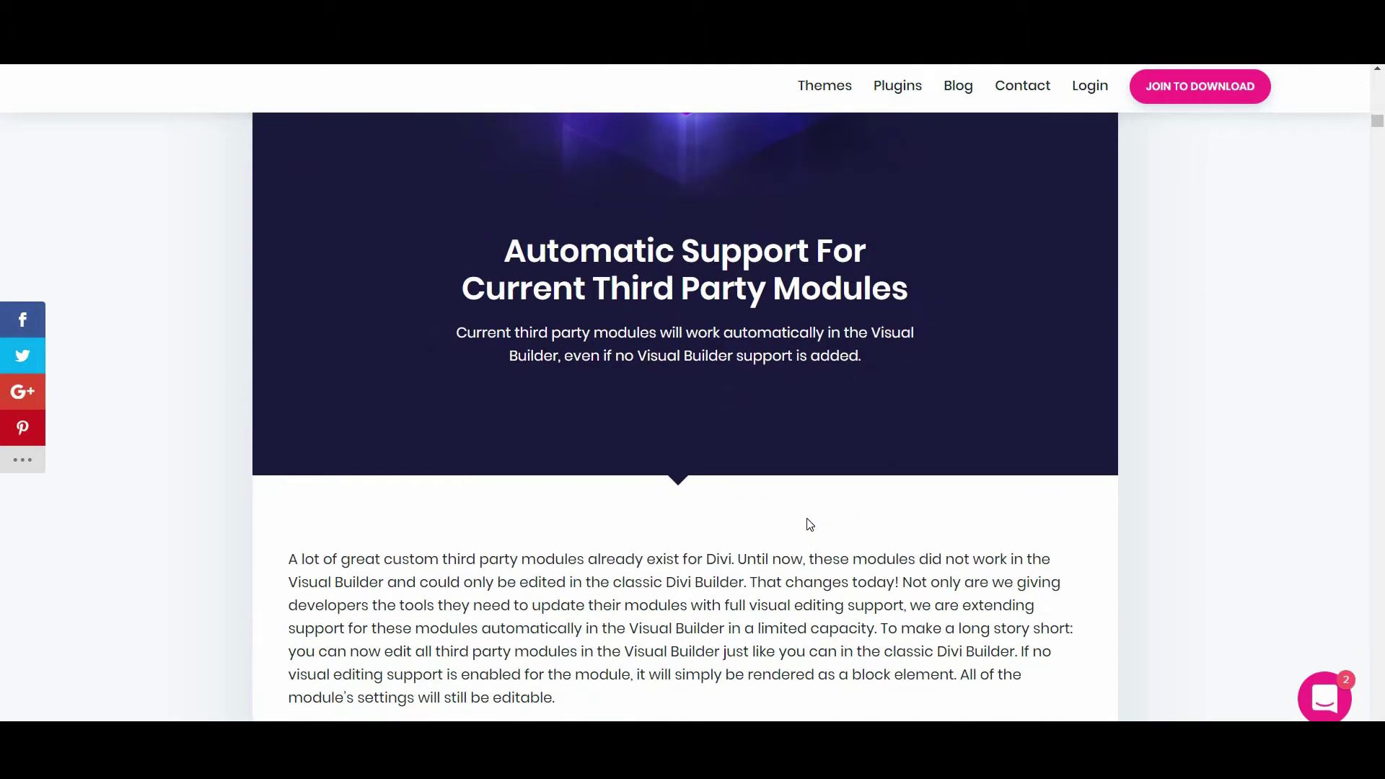
scroll(810, 524, down, 9)
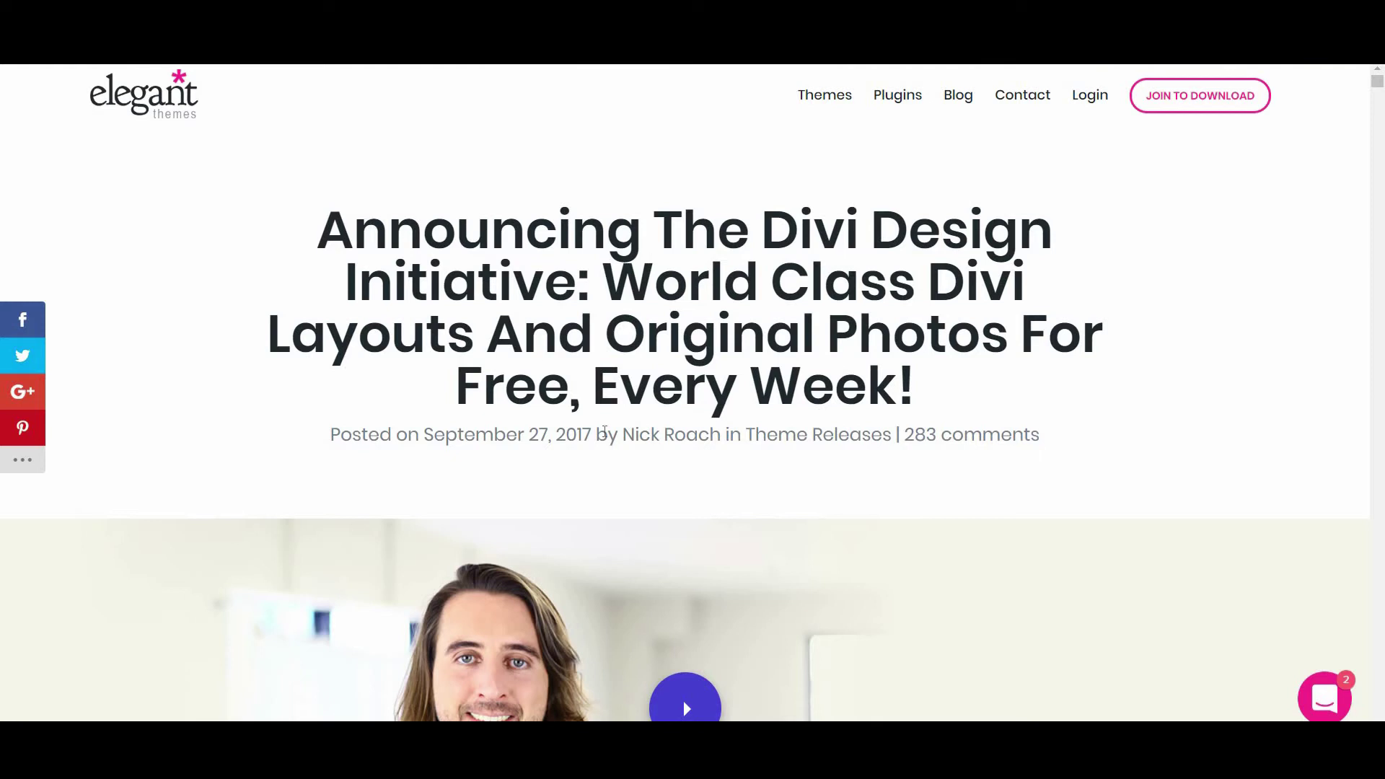
scroll(604, 431, down, 7)
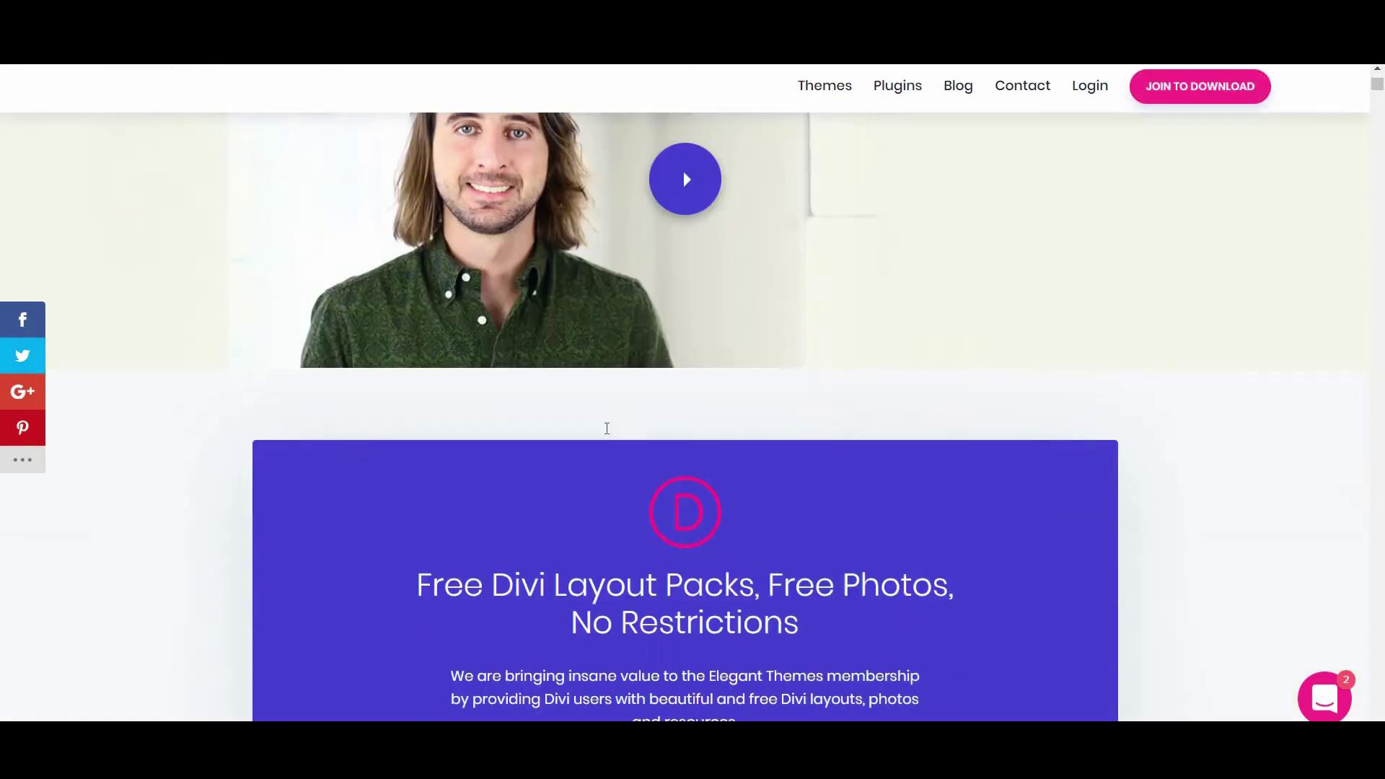
scroll(607, 428, down, 3)
scroll(746, 539, down, 8)
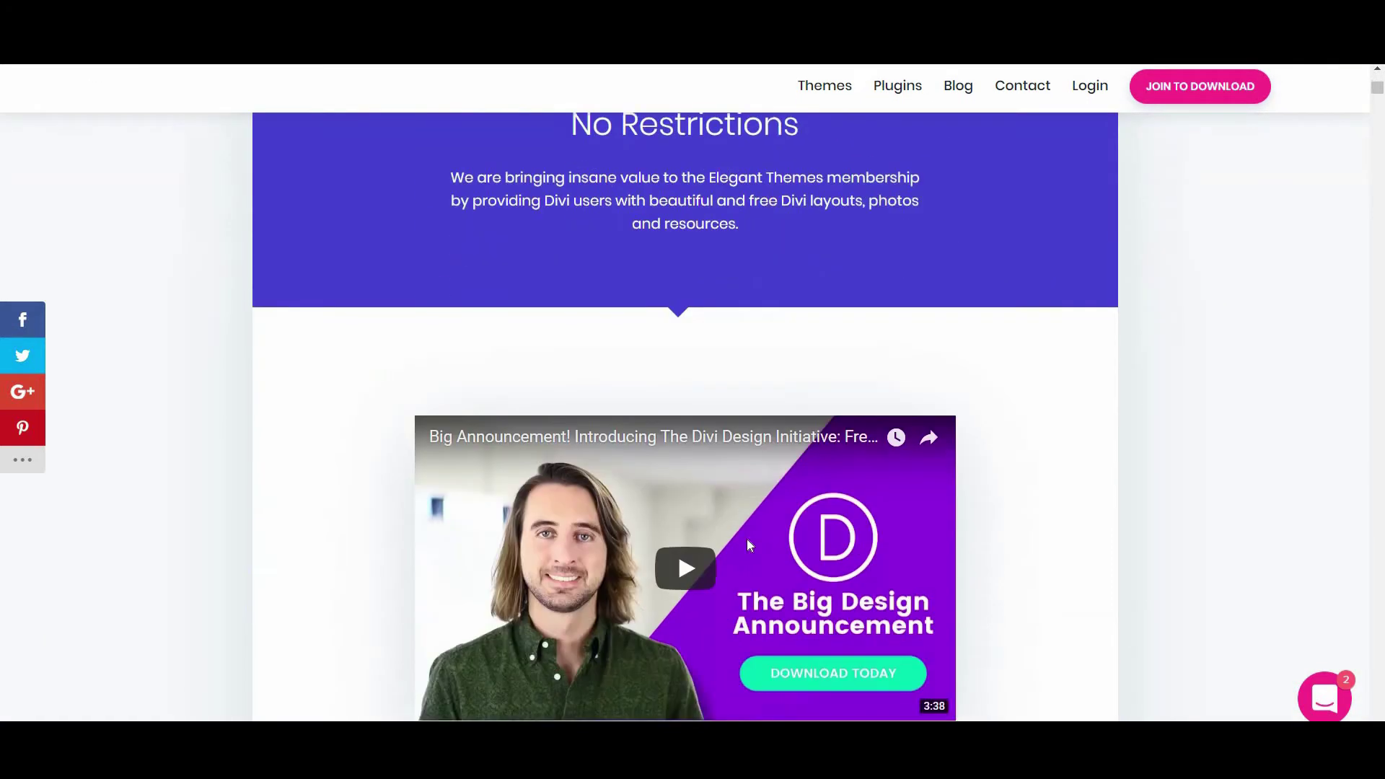
scroll(748, 543, down, 9)
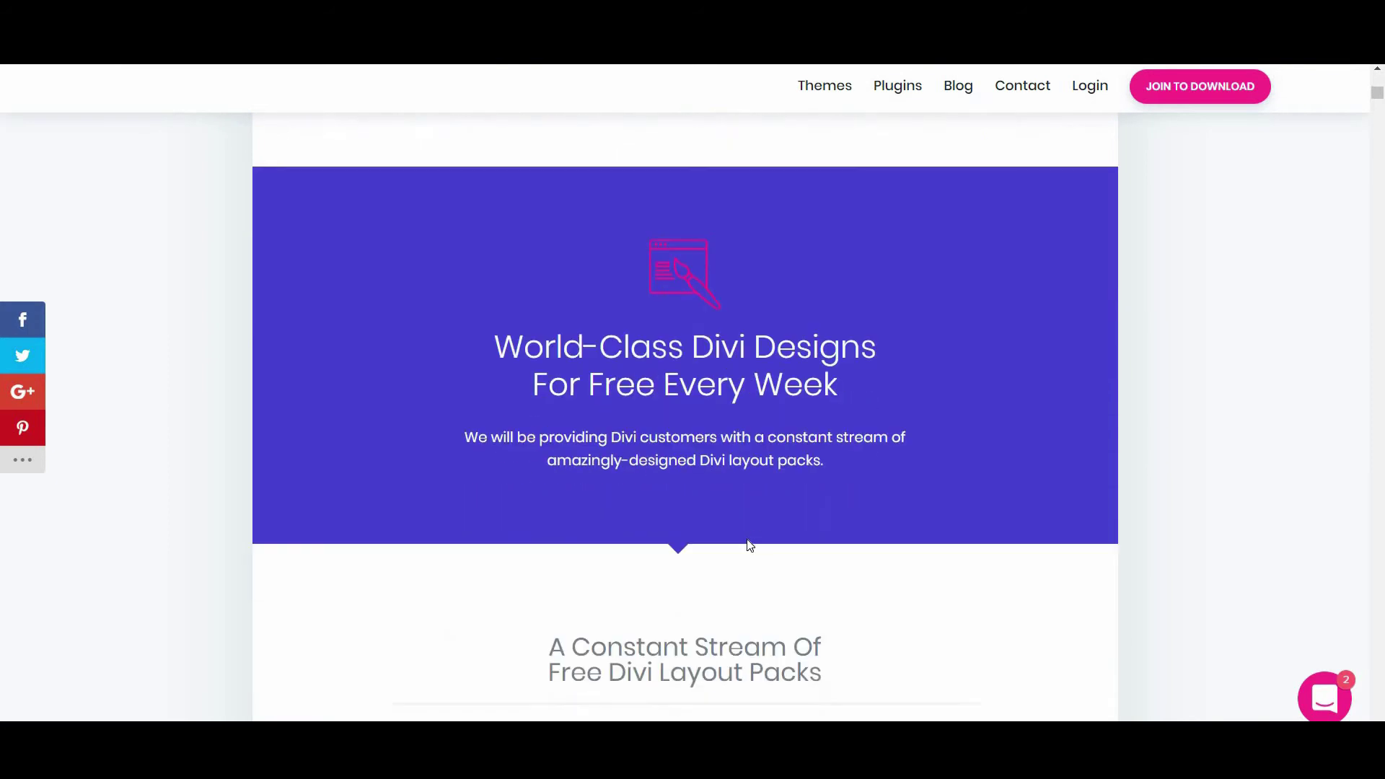
scroll(750, 545, down, 6)
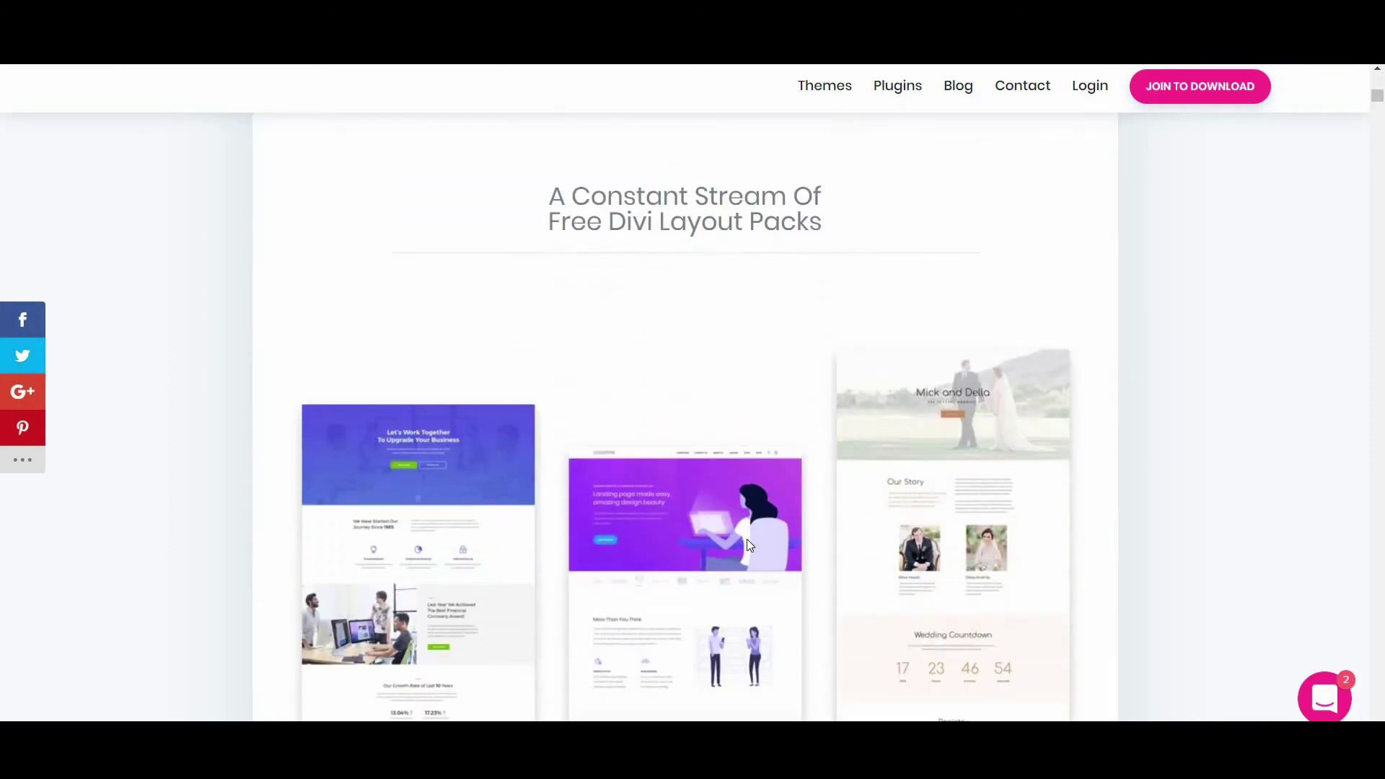
scroll(750, 546, down, 4)
scroll(750, 546, down, 6)
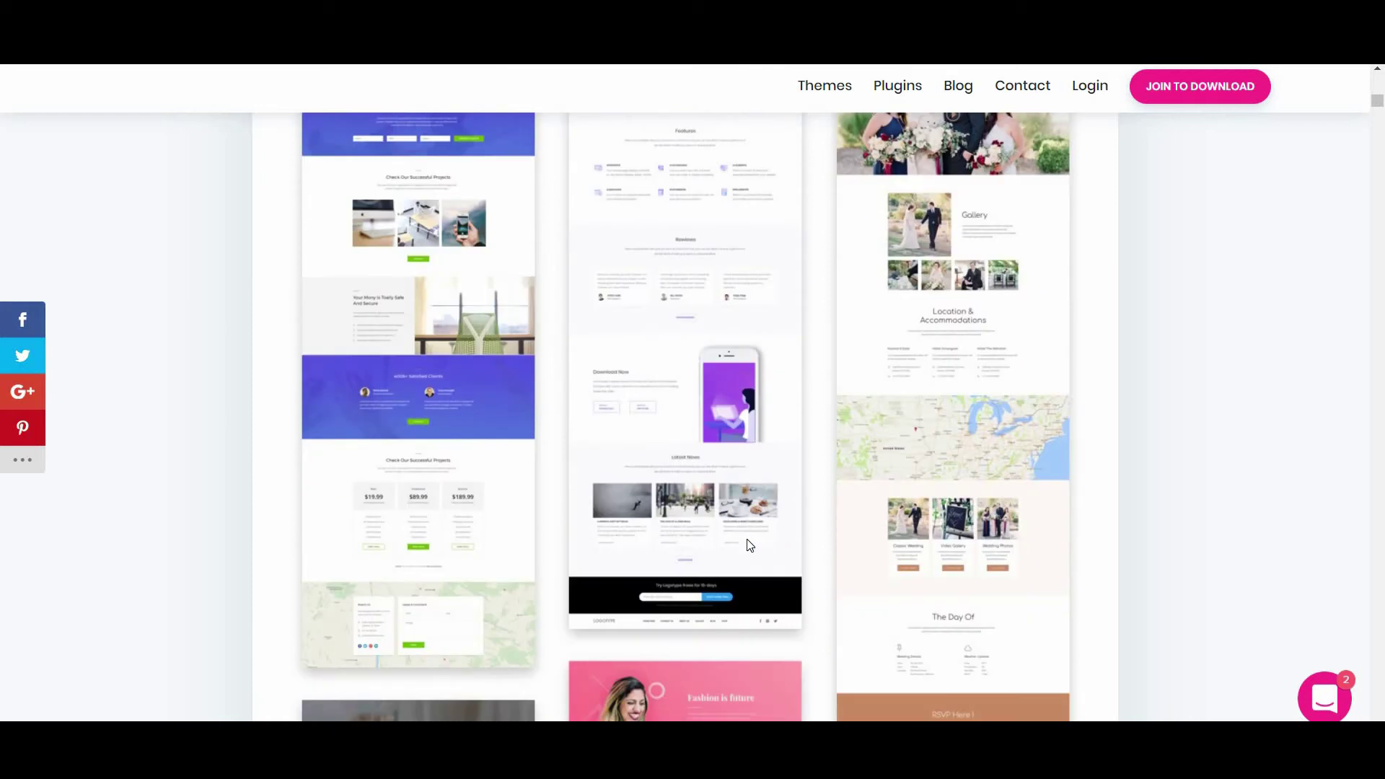
scroll(750, 546, down, 10)
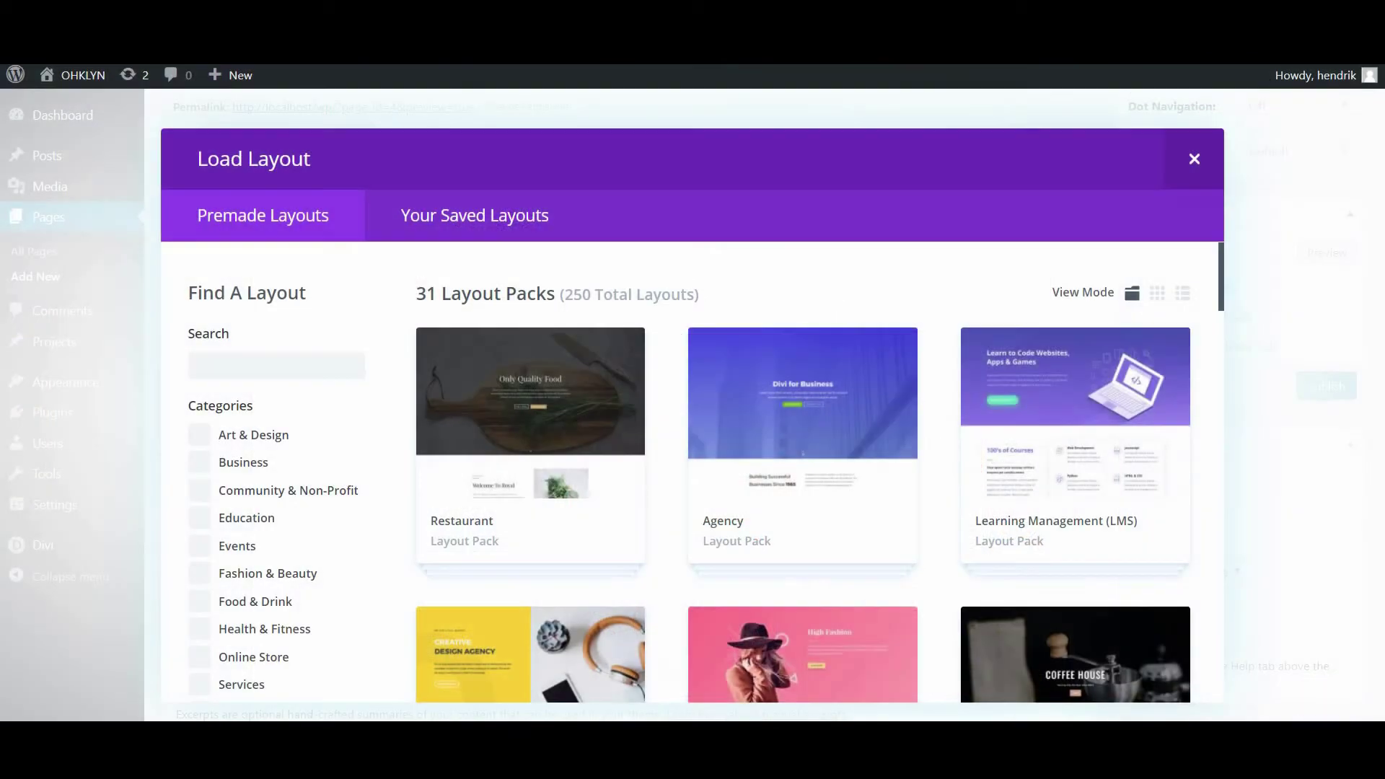
Scroll the Load Layout pack grid past packs such as Florist, SaaS Company and Web Agency
scroll(869, 303, down, 7)
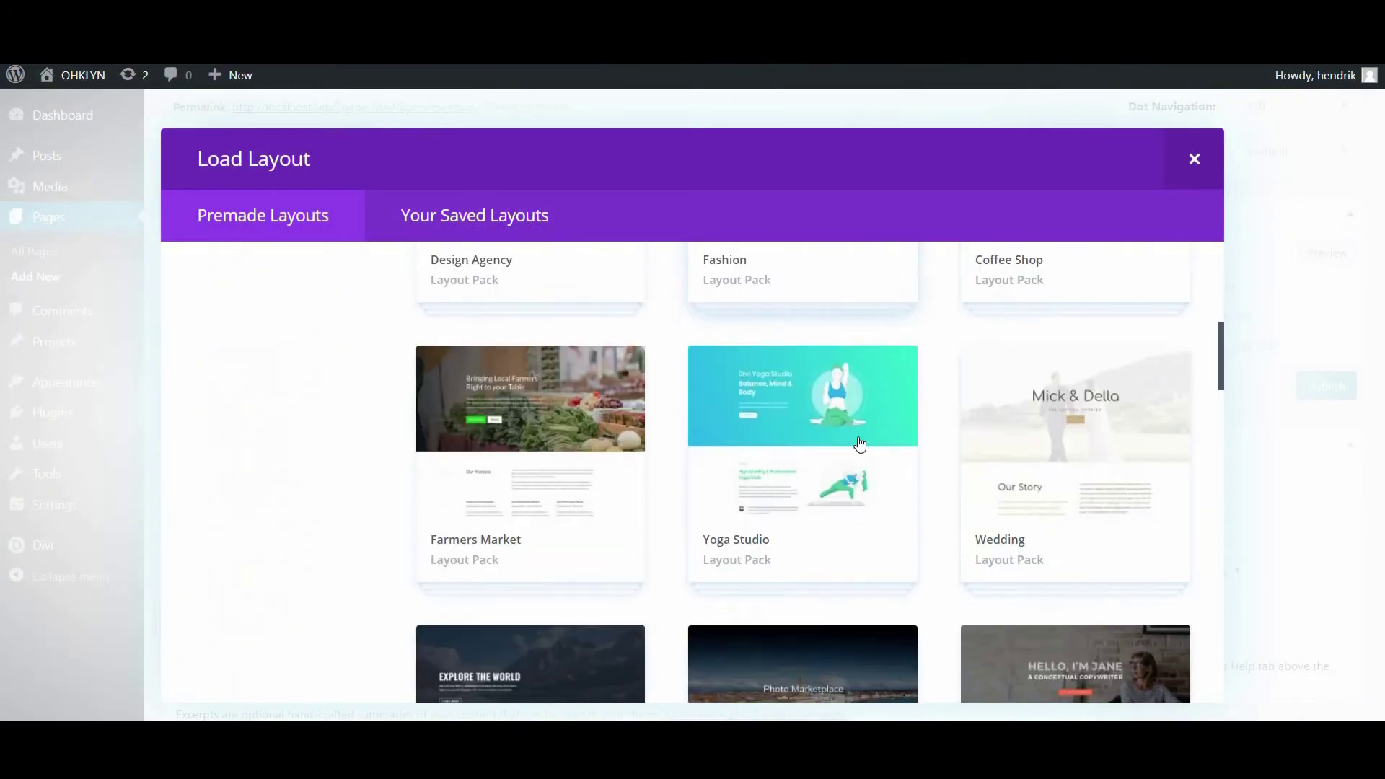
scroll(859, 445, down, 3)
scroll(858, 482, down, 4)
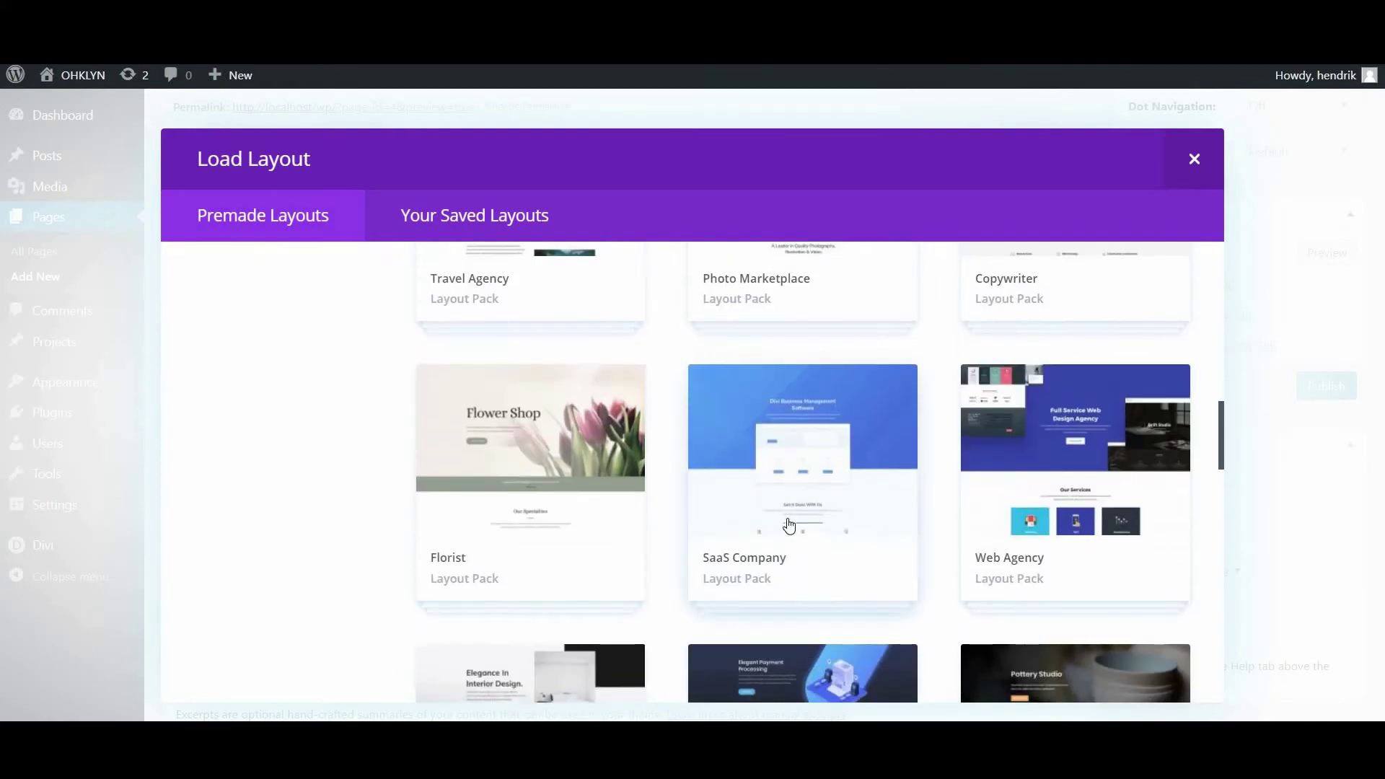
scroll(791, 505, down, 7)
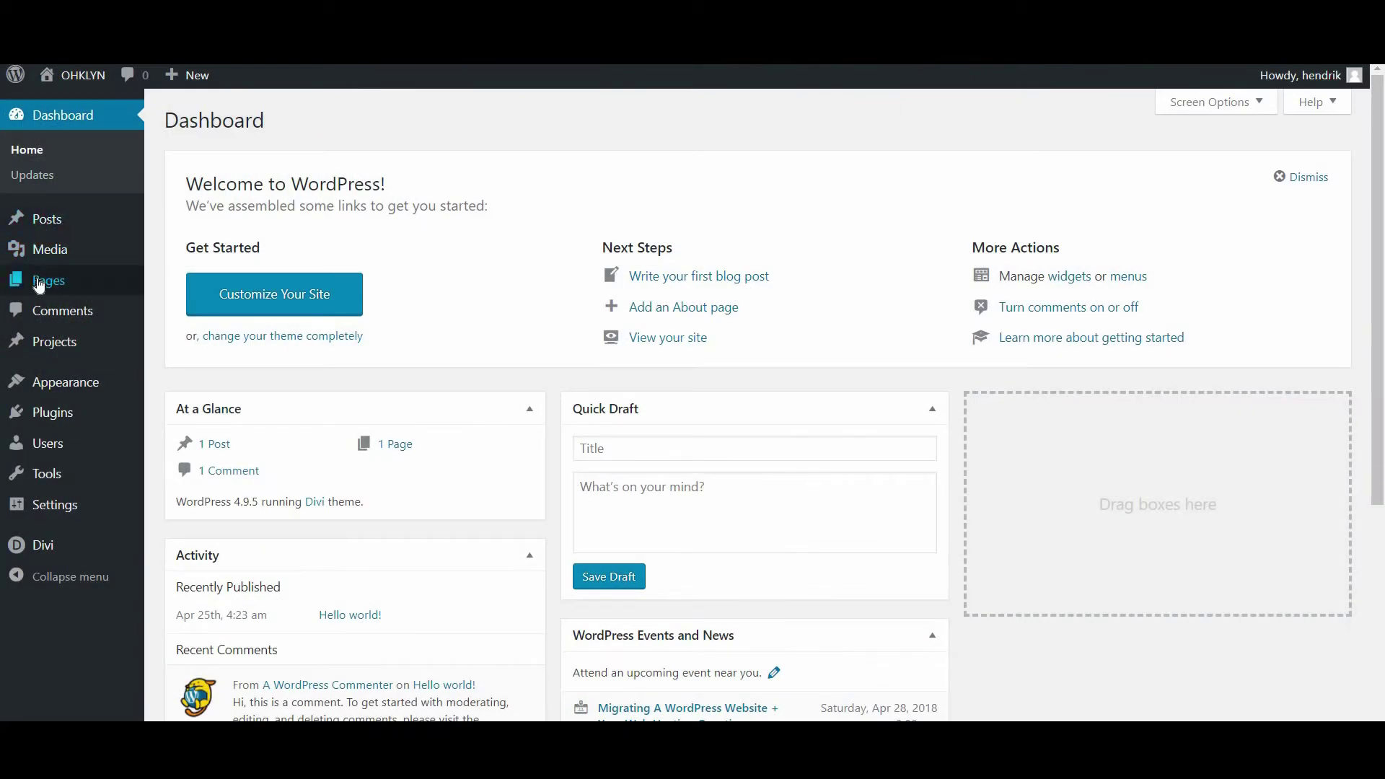
Create a new page titled 'Layout Test' and switch it to the Divi Builder
mouse_move(105, 280)
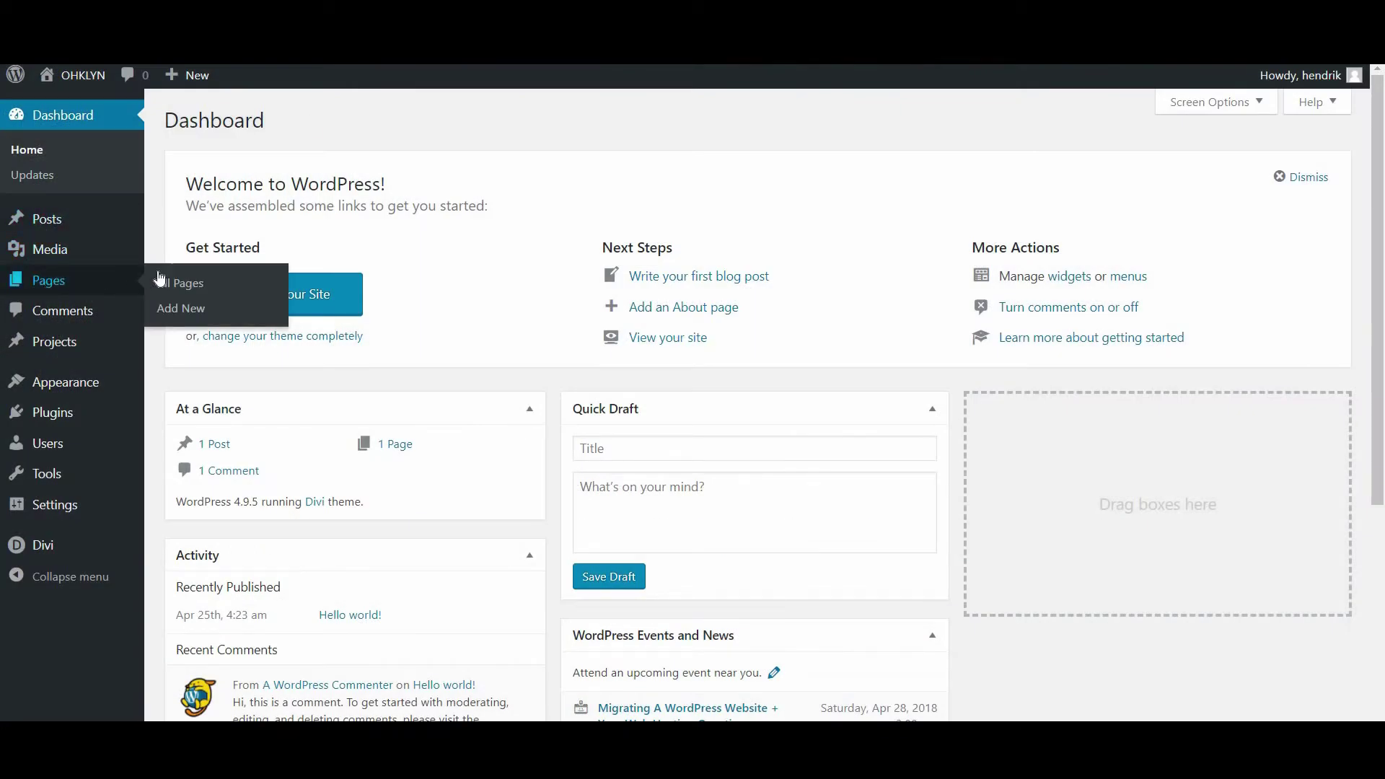
click(191, 318)
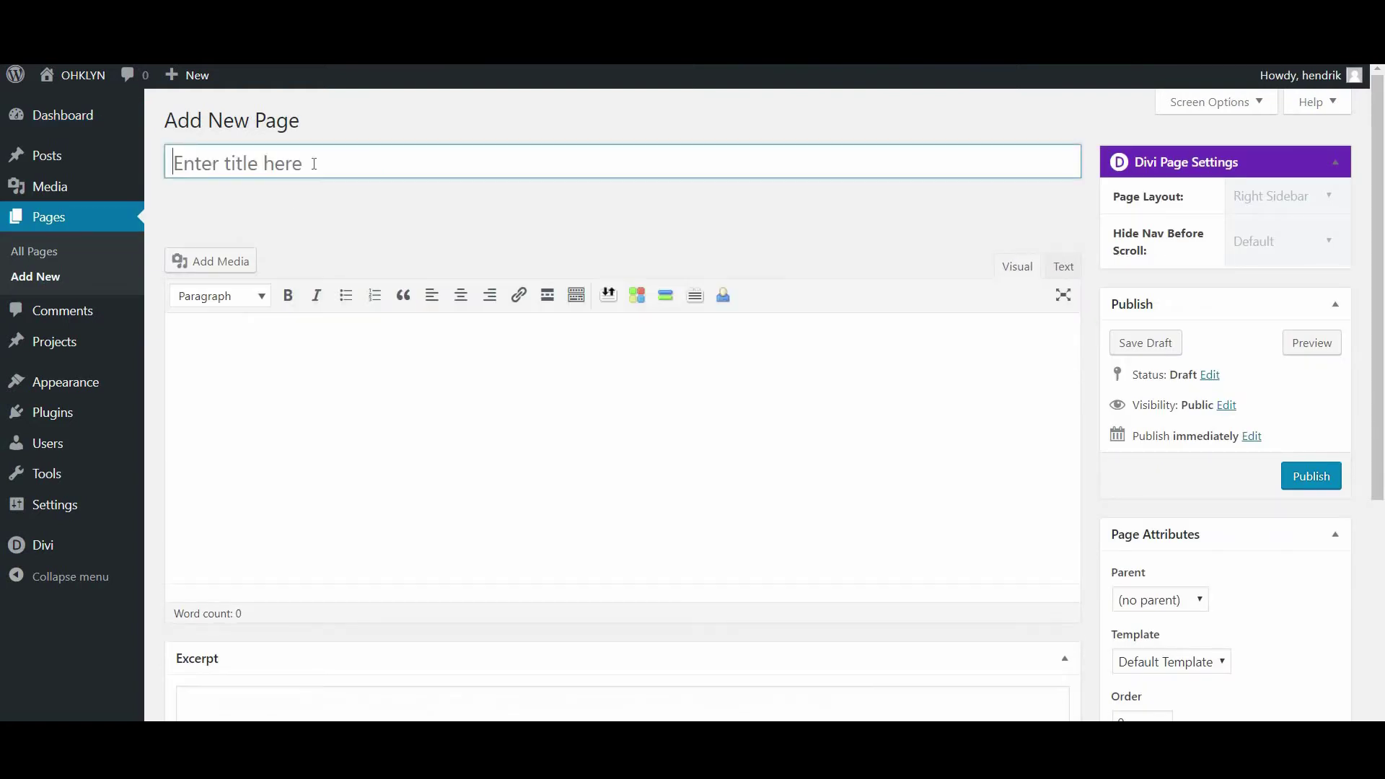
text(Layout Test)
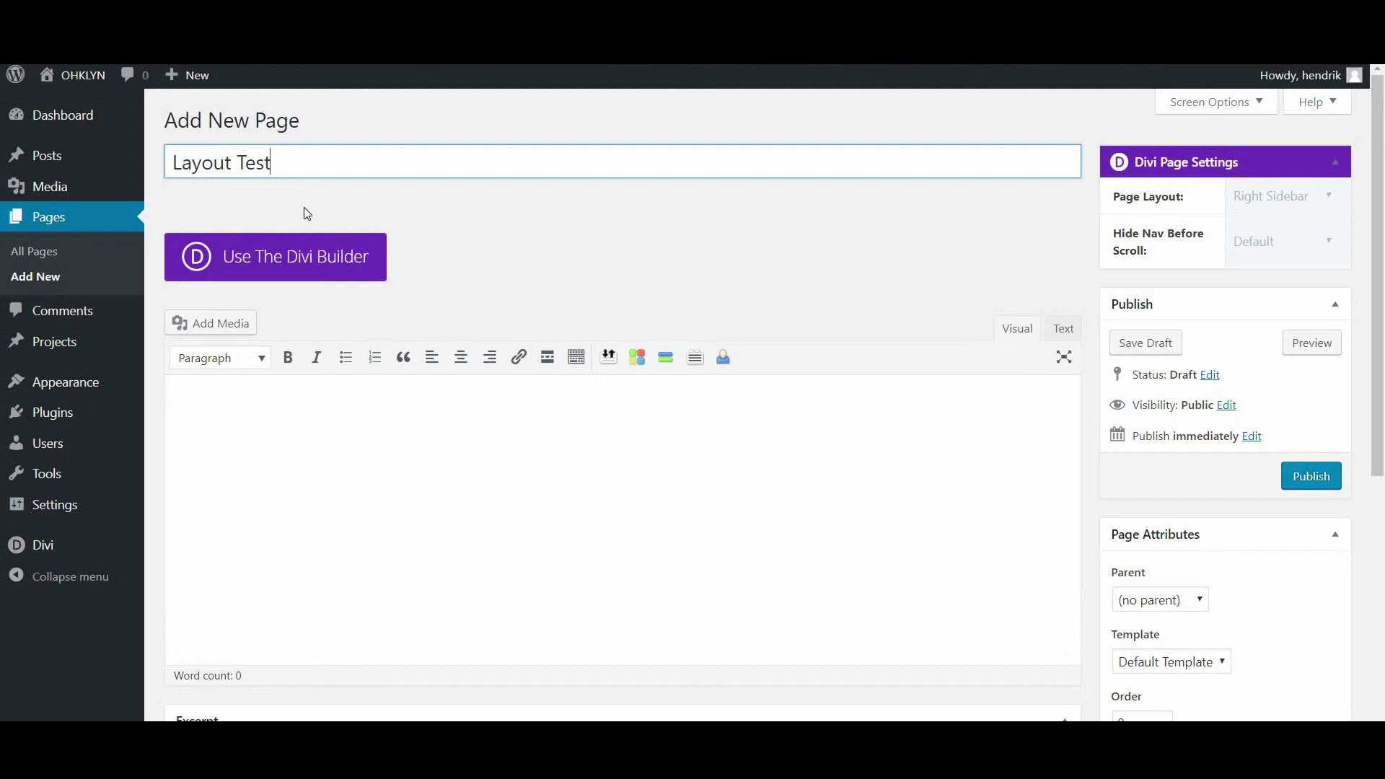
click(238, 268)
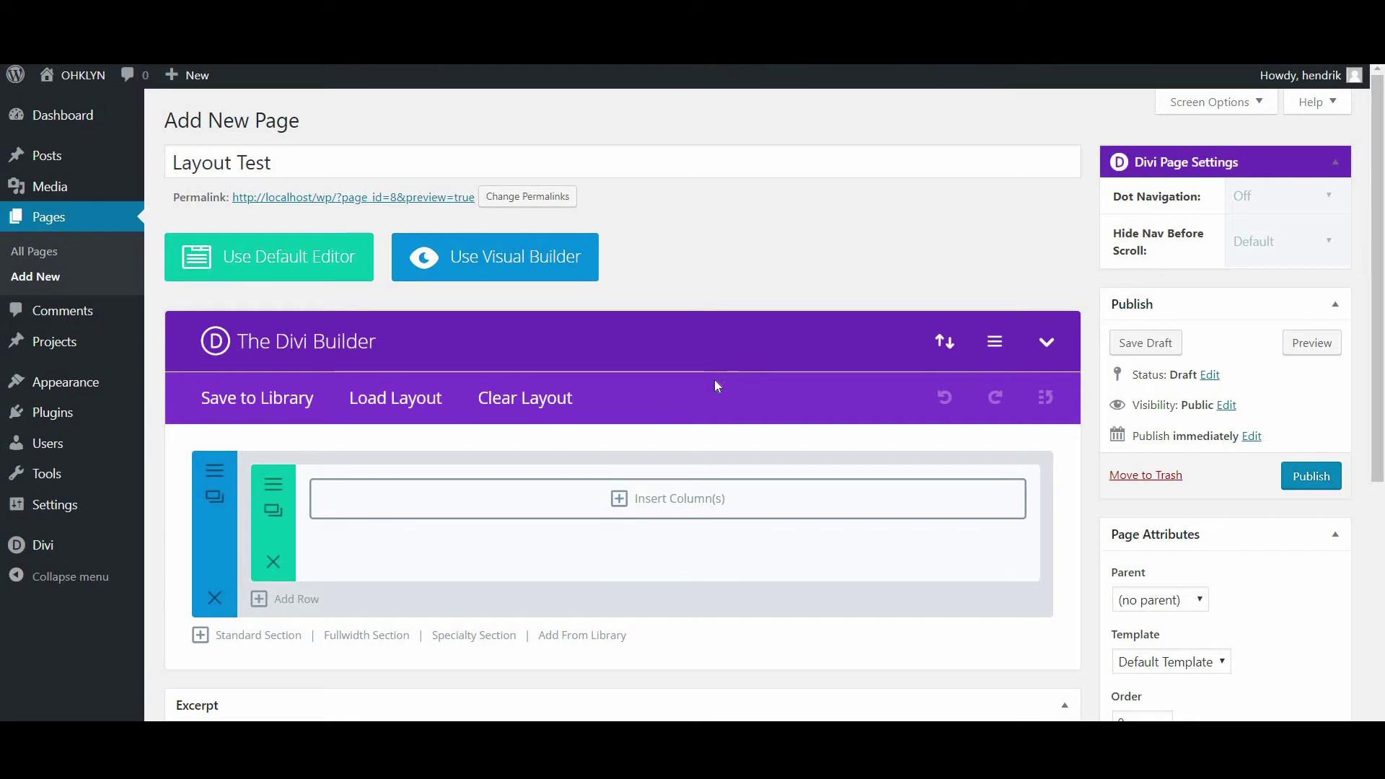
Open the premade layout library and type 'a' into its search field
click(399, 406)
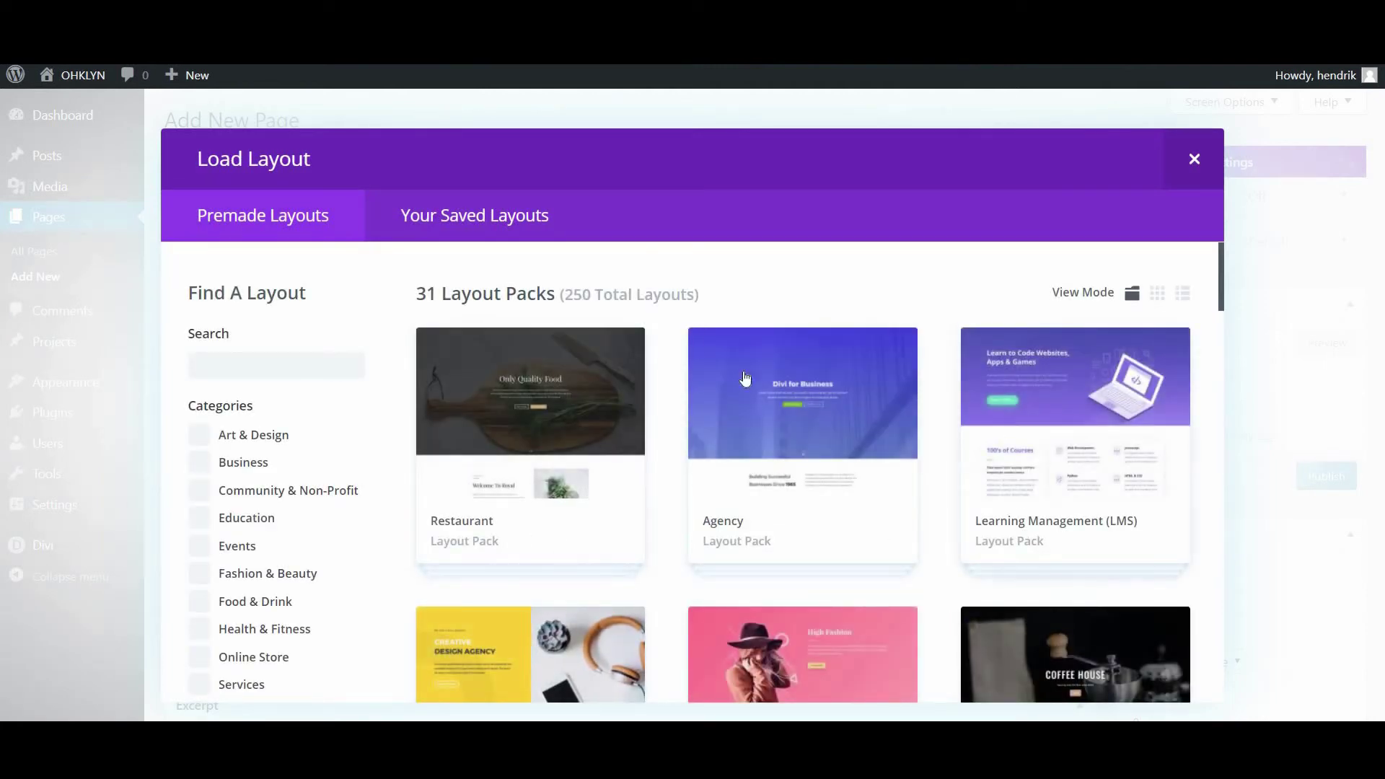
click(308, 358)
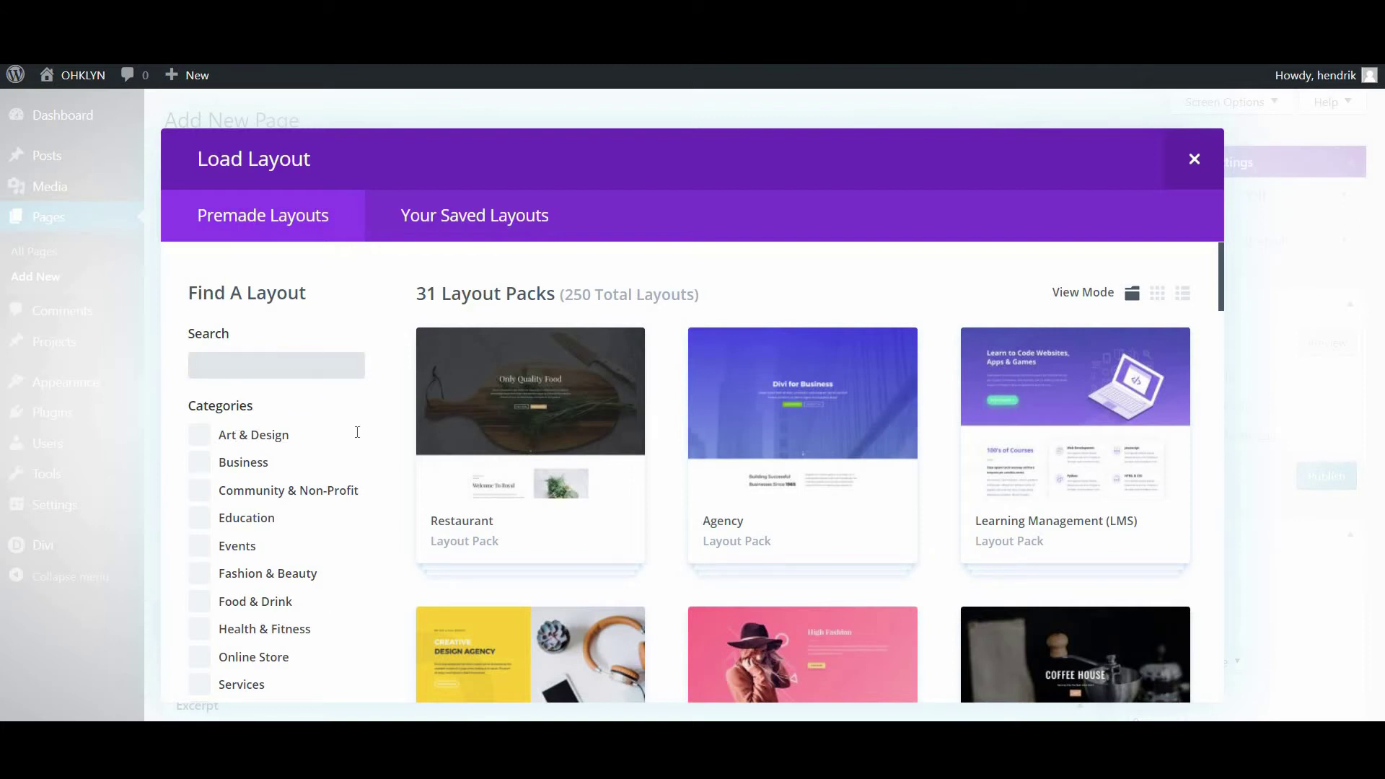
text(a)
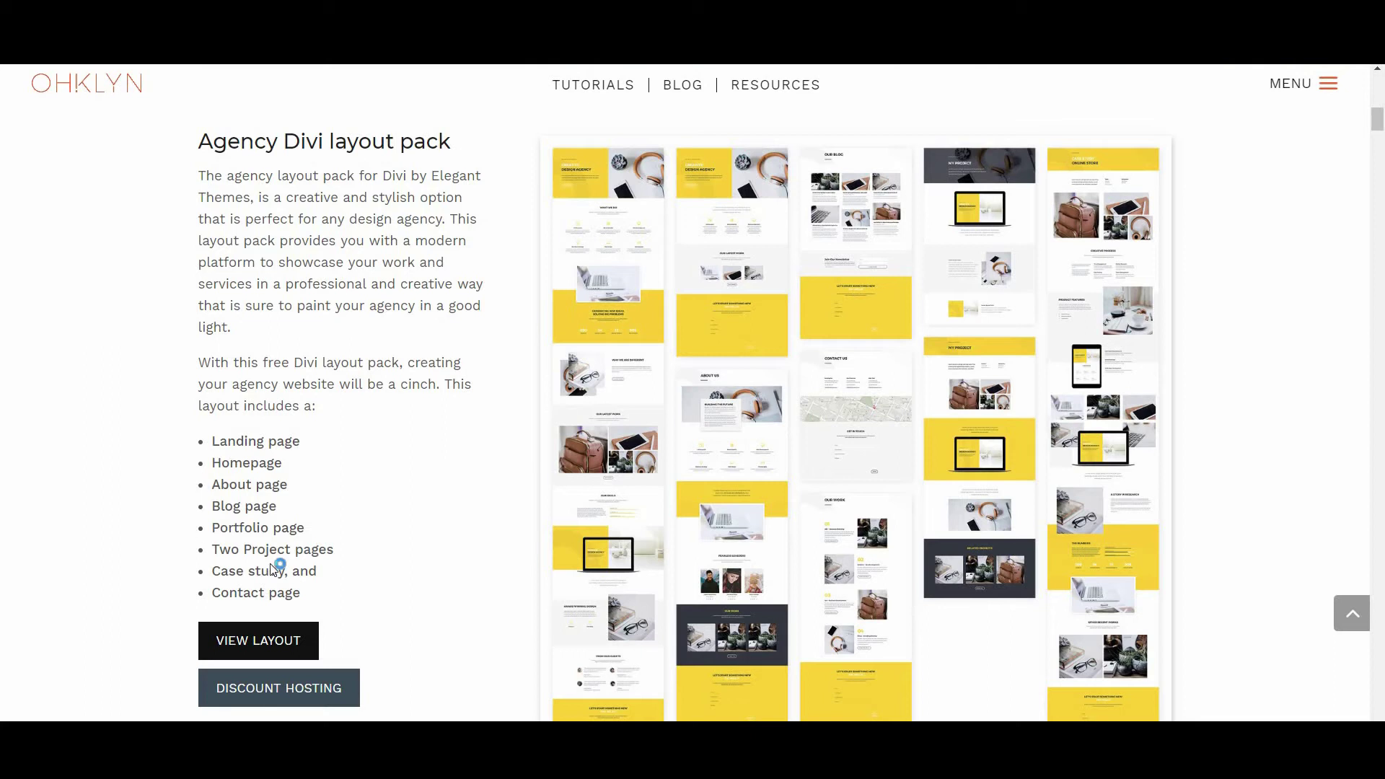
Open Elegant Themes' free Design Agency layout pack post and scroll through its designs
click(798, 474)
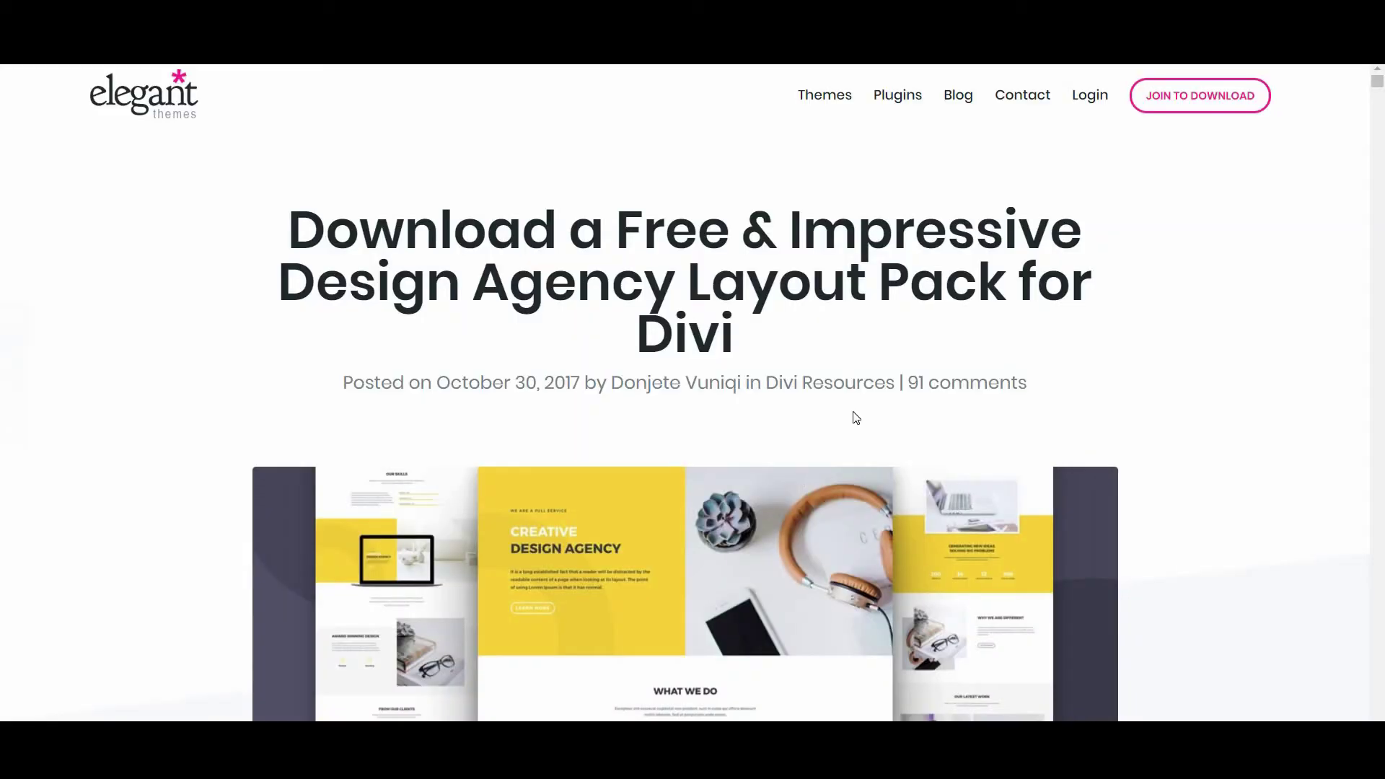
drag(1381, 96, 1381, 216)
scroll(1382, 217, down, 10)
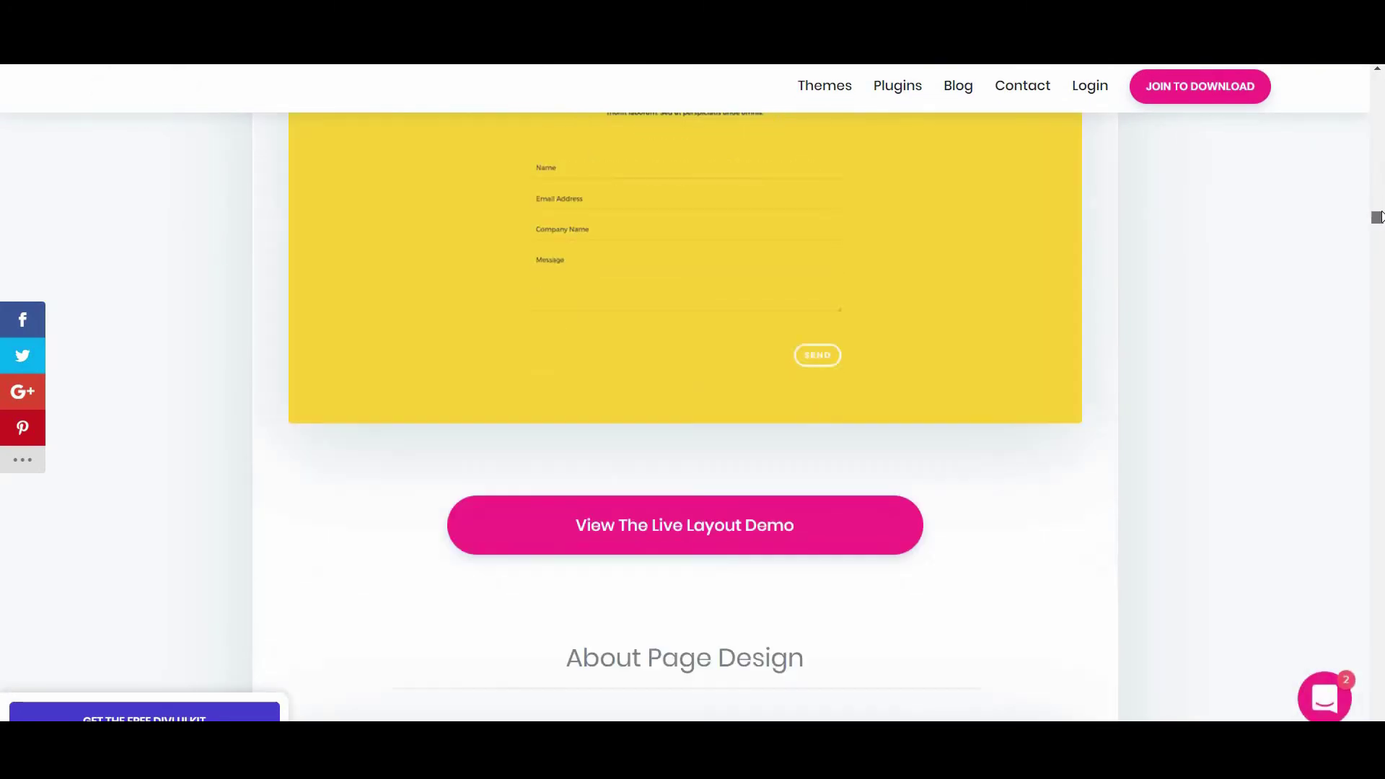
scroll(853, 421, up, 7)
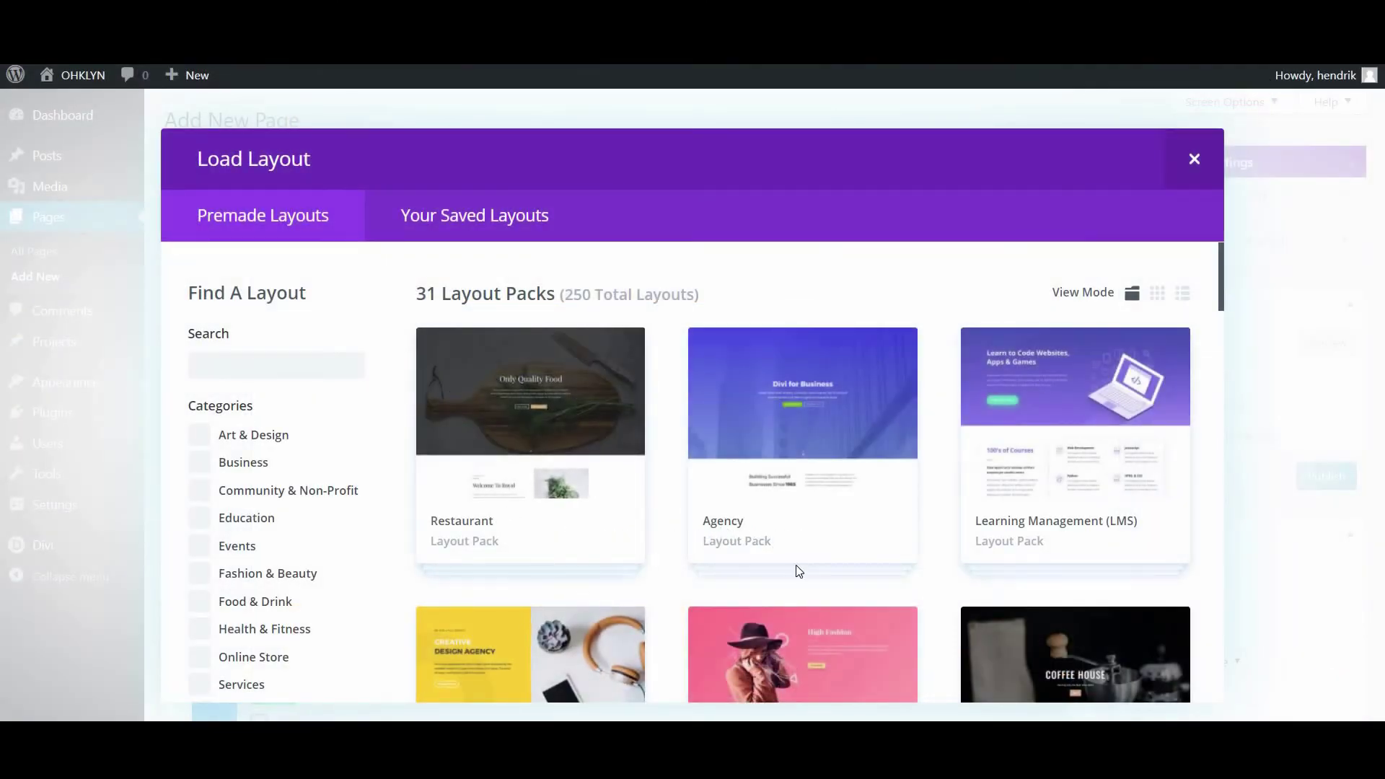
Open the Design Agency pack, preview its About and Landing layouts, then load the Home layout
scroll(794, 569, down, 3)
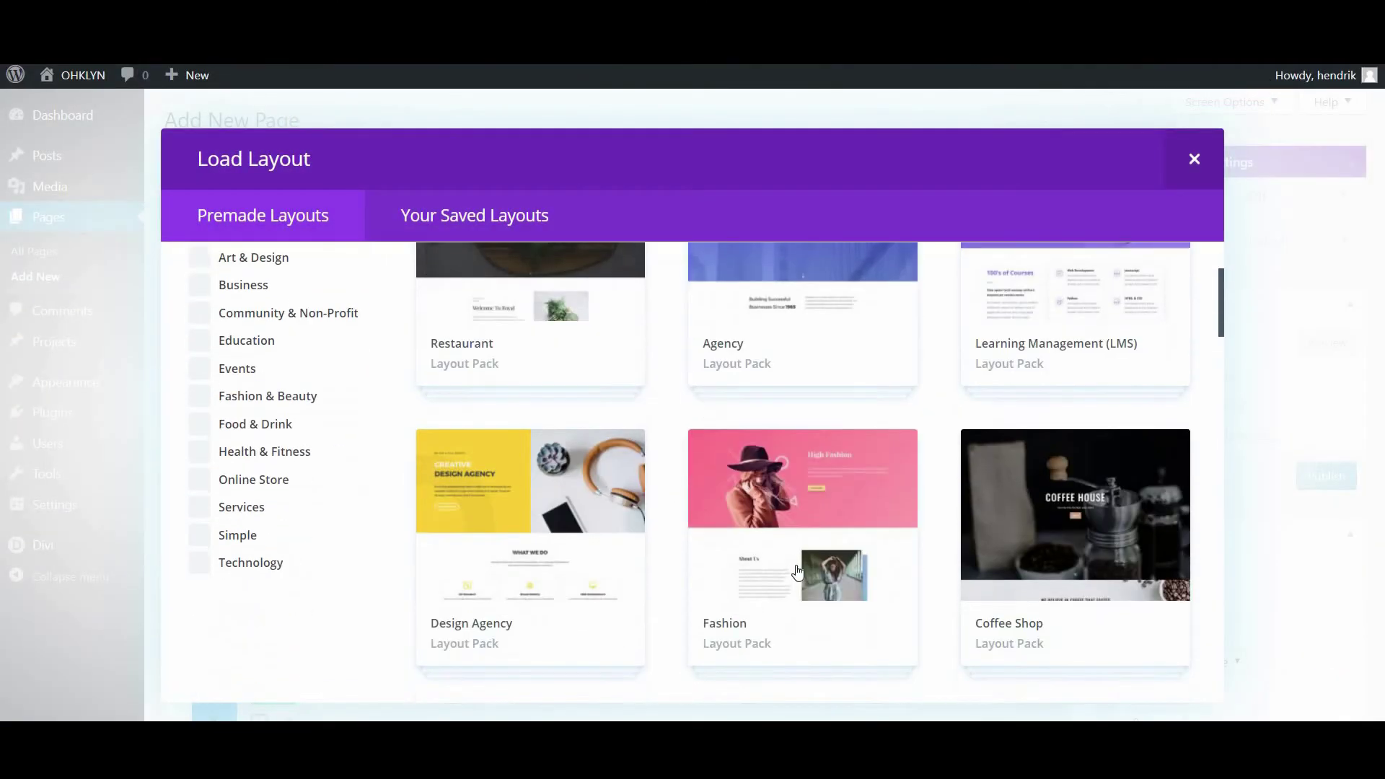
click(520, 525)
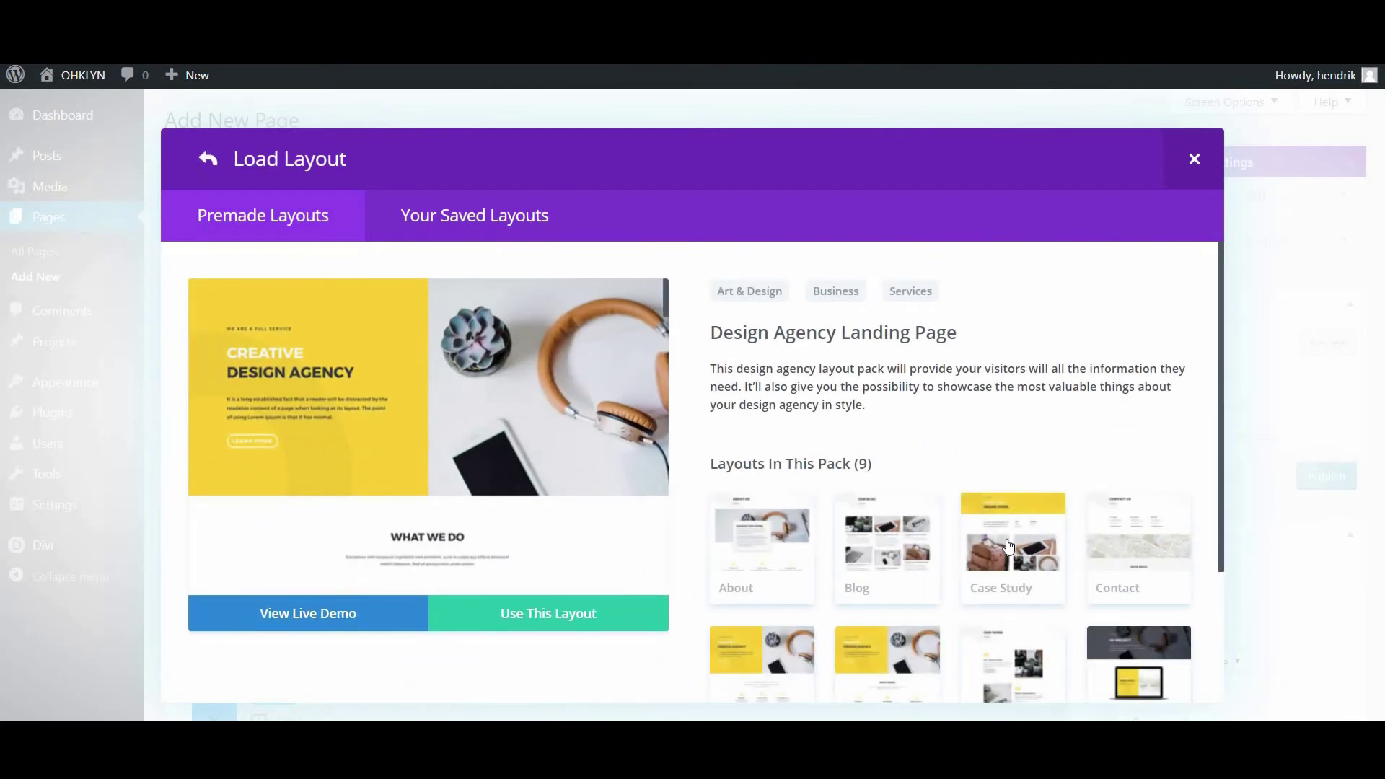
scroll(1164, 522, down, 3)
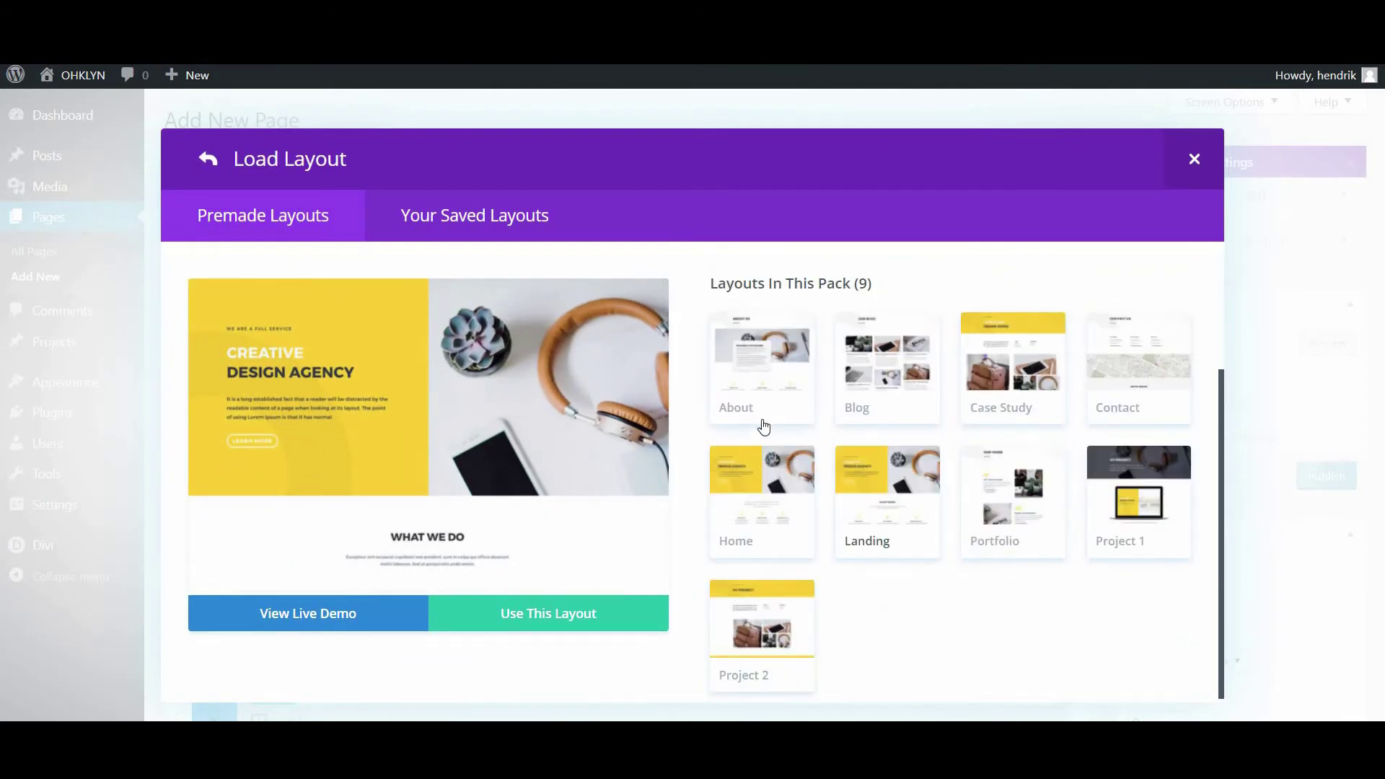
click(763, 426)
click(895, 510)
click(764, 501)
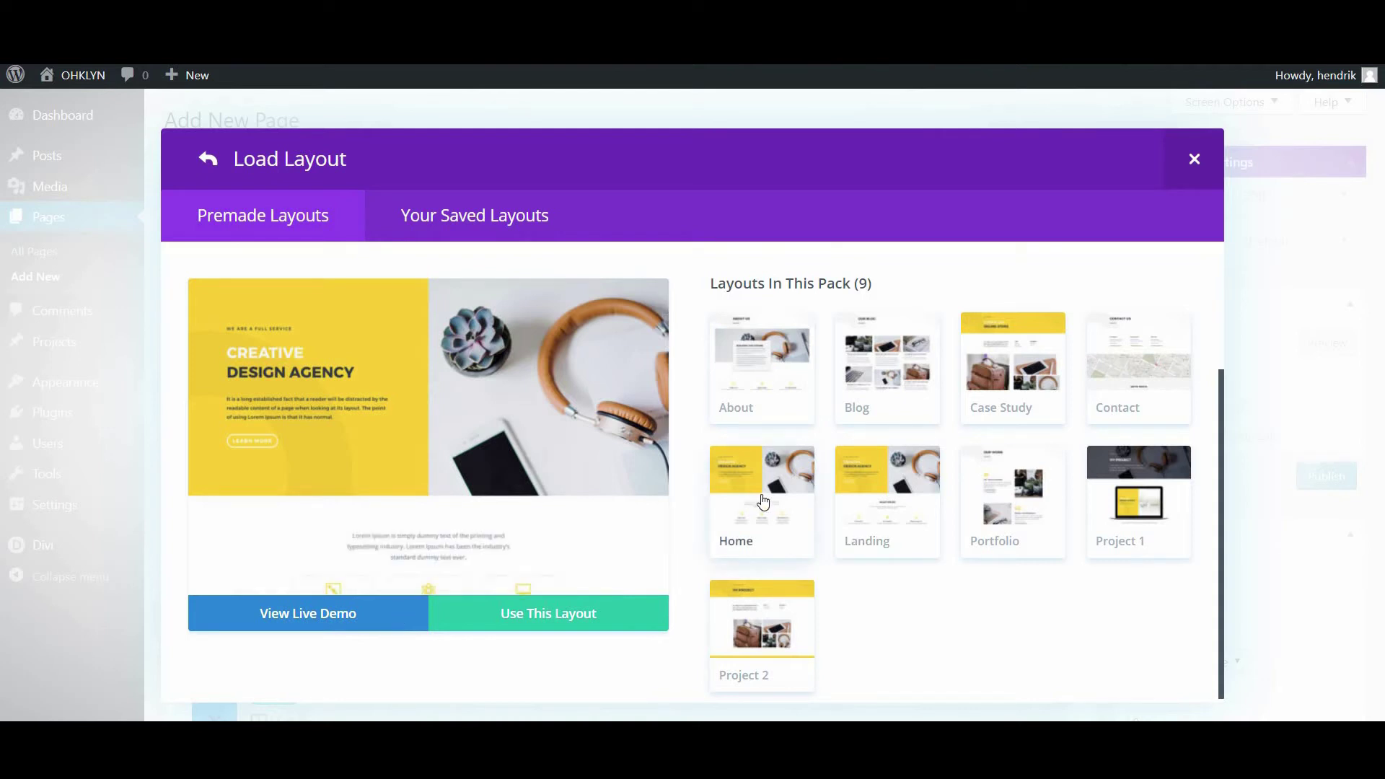
click(549, 623)
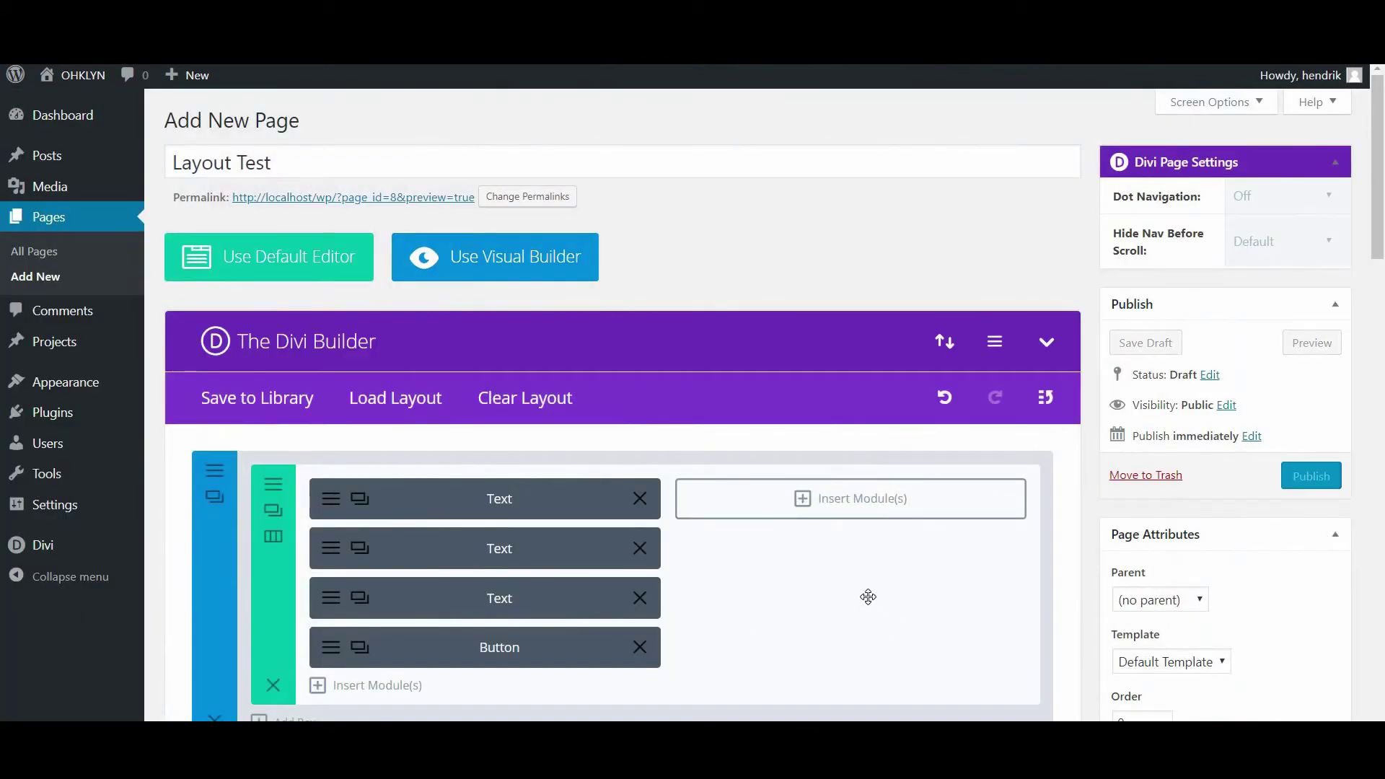
Preview the Layout Test page live and scroll down the Agency Home design
click(1311, 344)
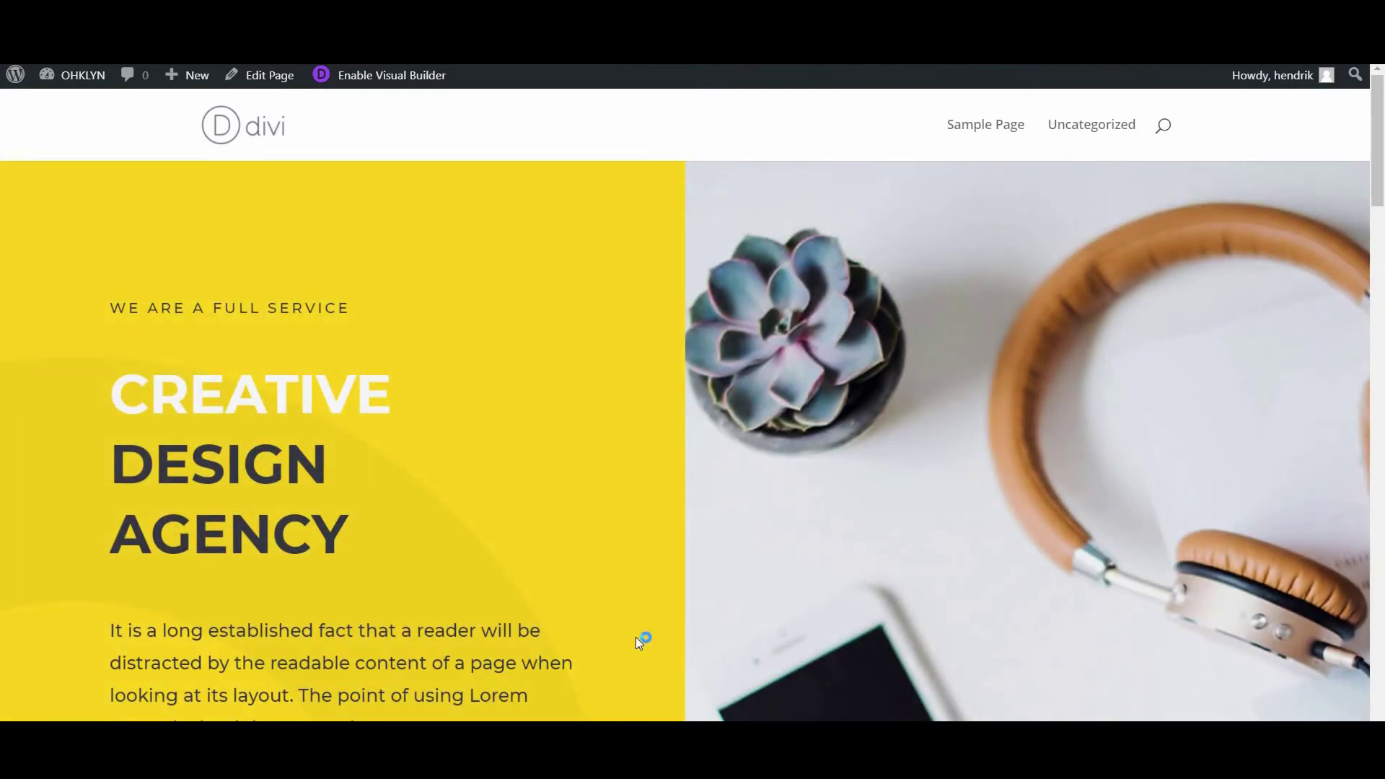
scroll(765, 459, down, 8)
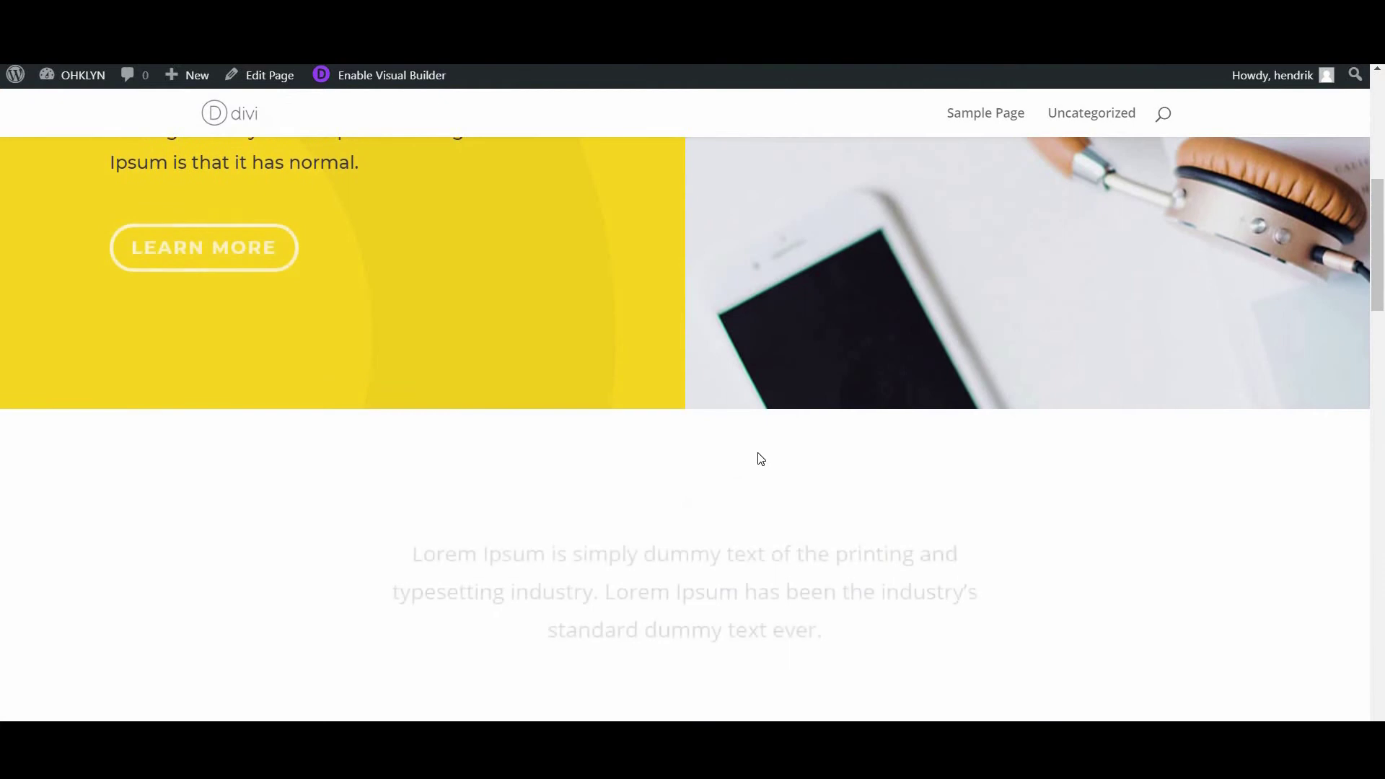
scroll(756, 447, down, 2)
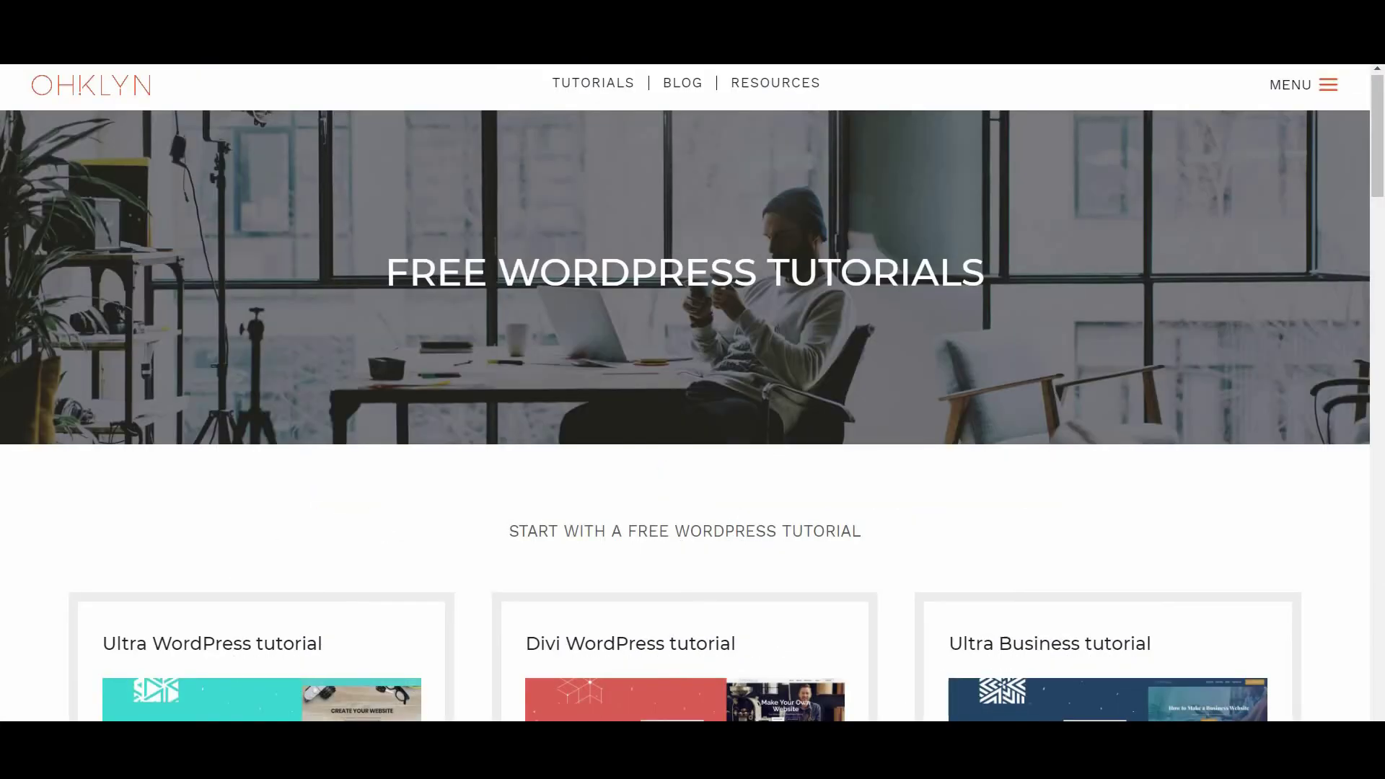
scroll(789, 288, down, 5)
scroll(789, 289, down, 3)
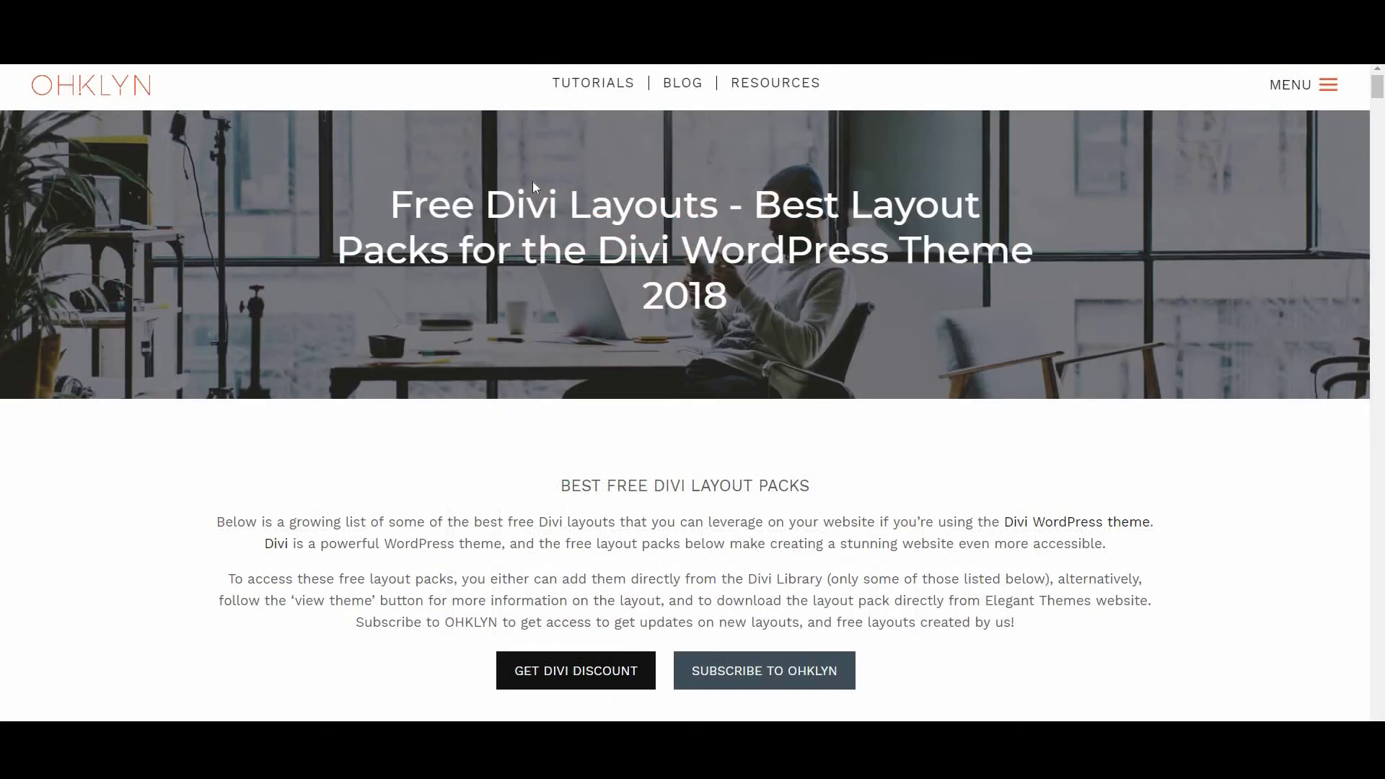
Jump to OHKLYN's Small business section and open the pack's Elegant Themes download page
scroll(666, 483, down, 2)
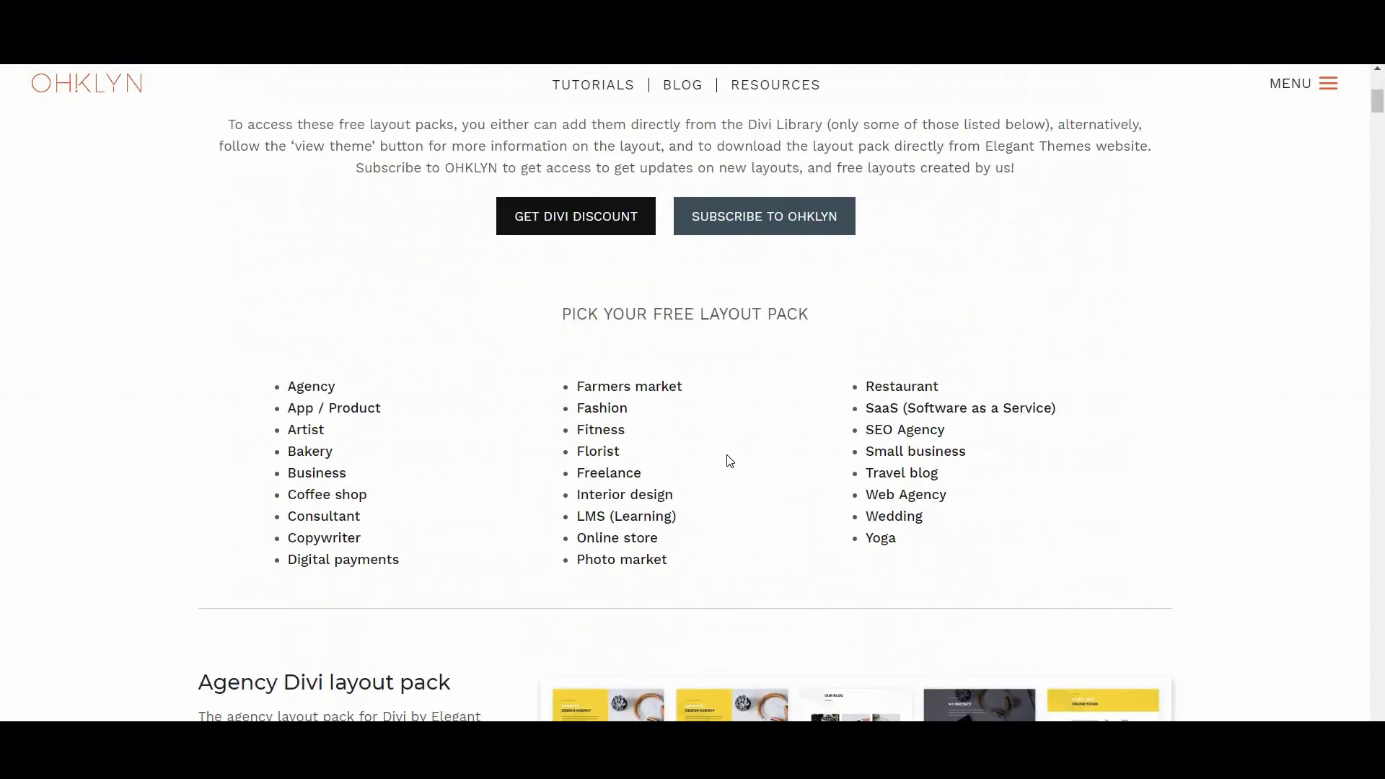
scroll(729, 458, down, 1)
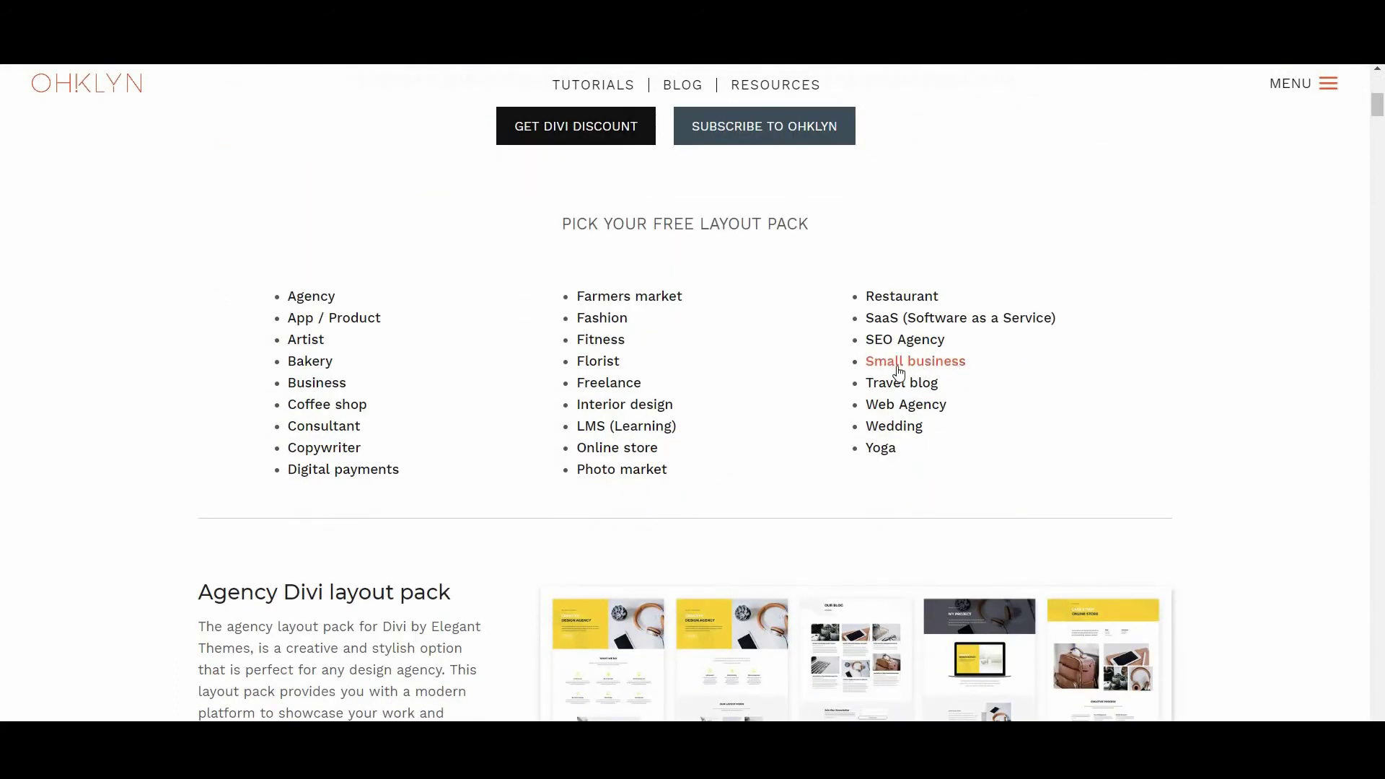
click(928, 365)
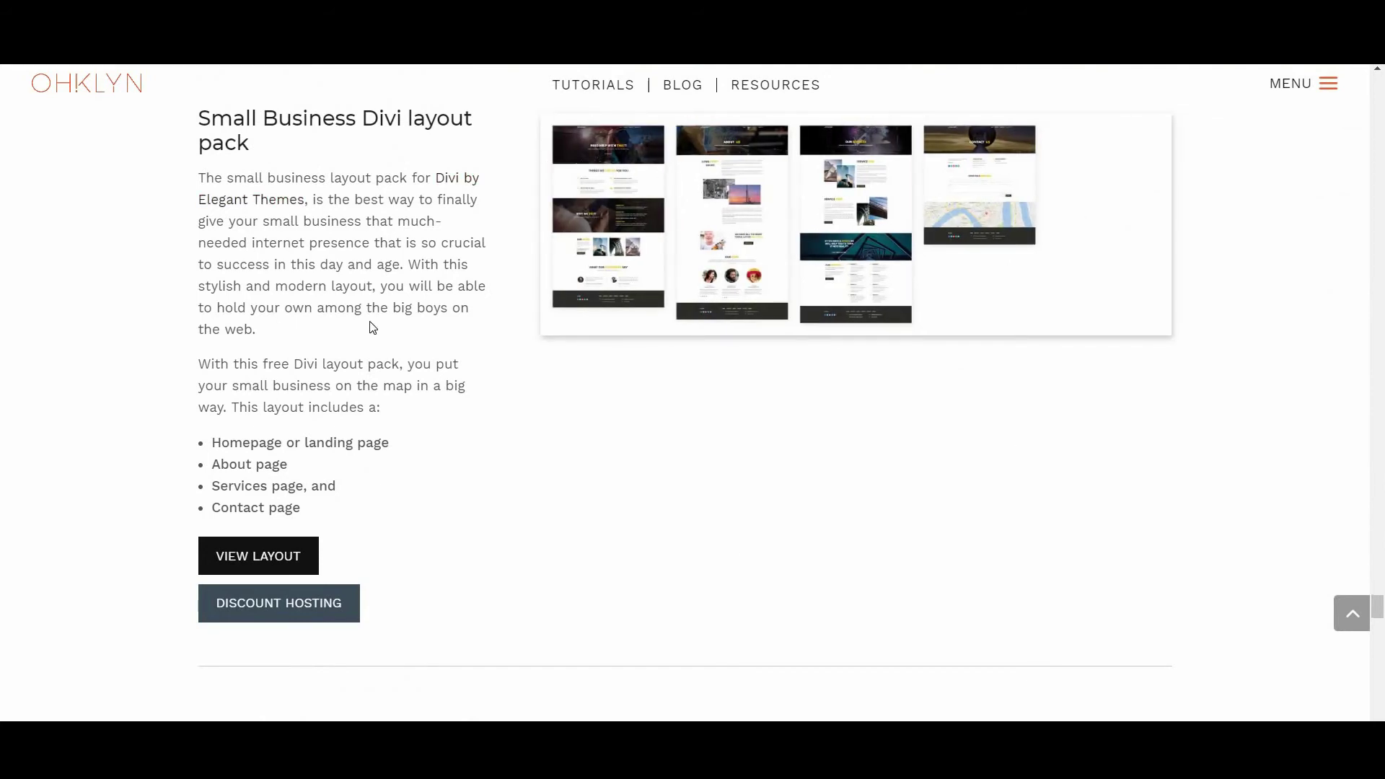
scroll(727, 435, up, 1)
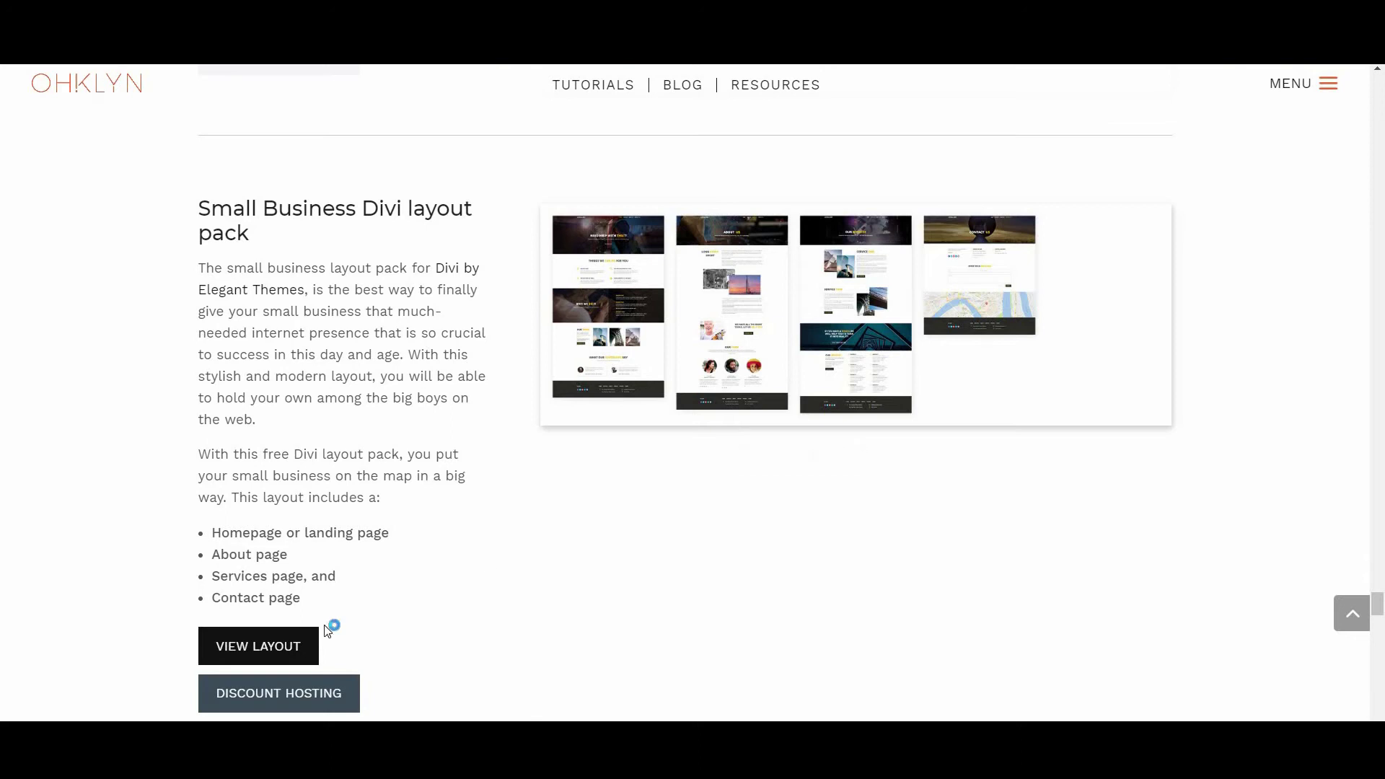
click(271, 645)
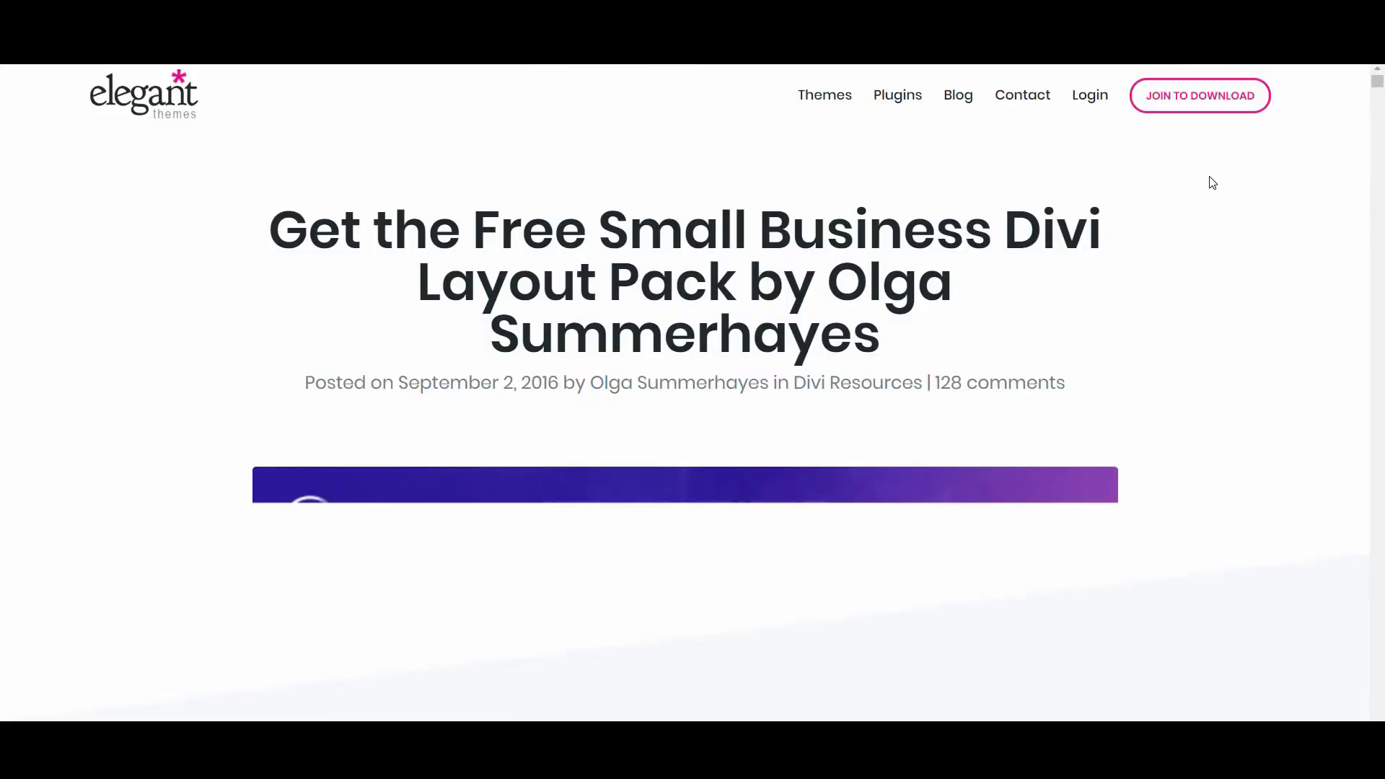
Submit an email address to unlock the Download The Layout Pack link
scroll(1378, 92, down, 8)
click(546, 473)
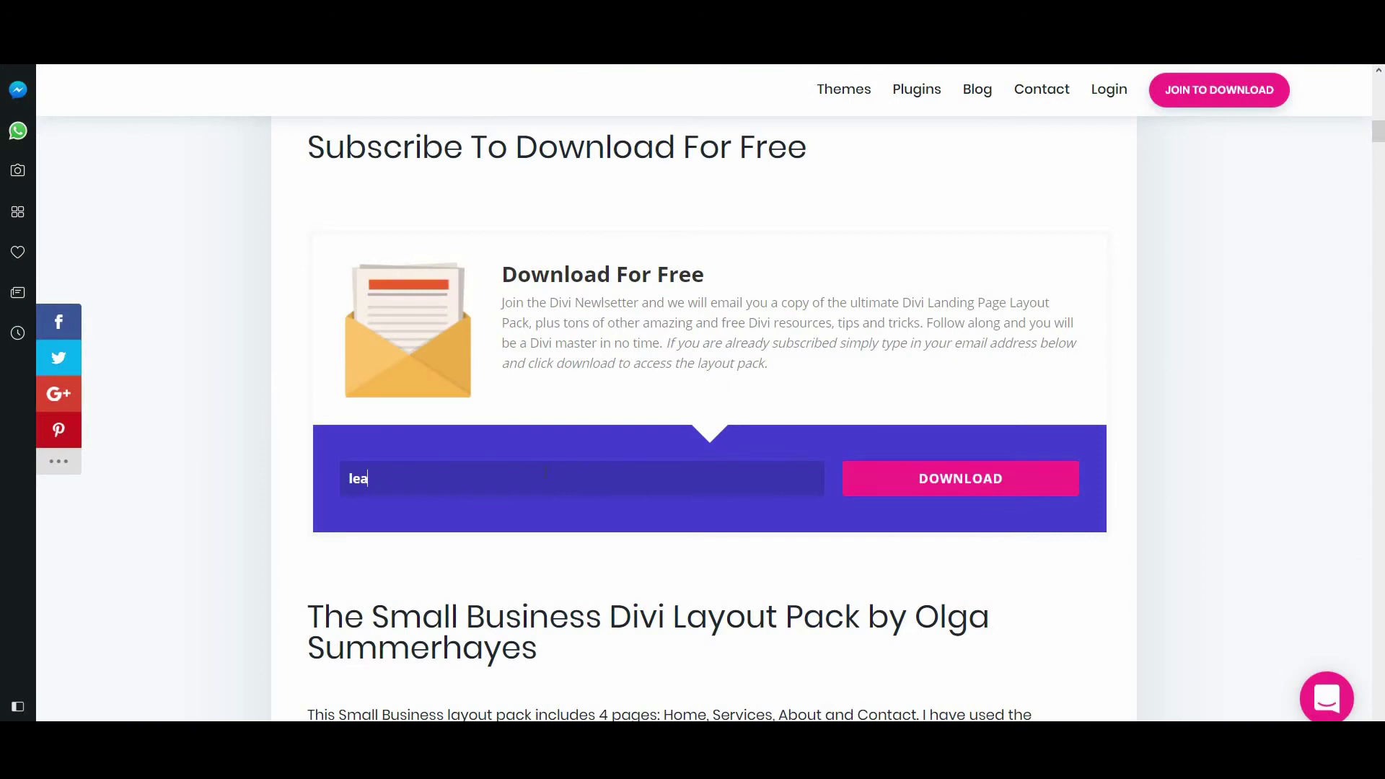
key(Return)
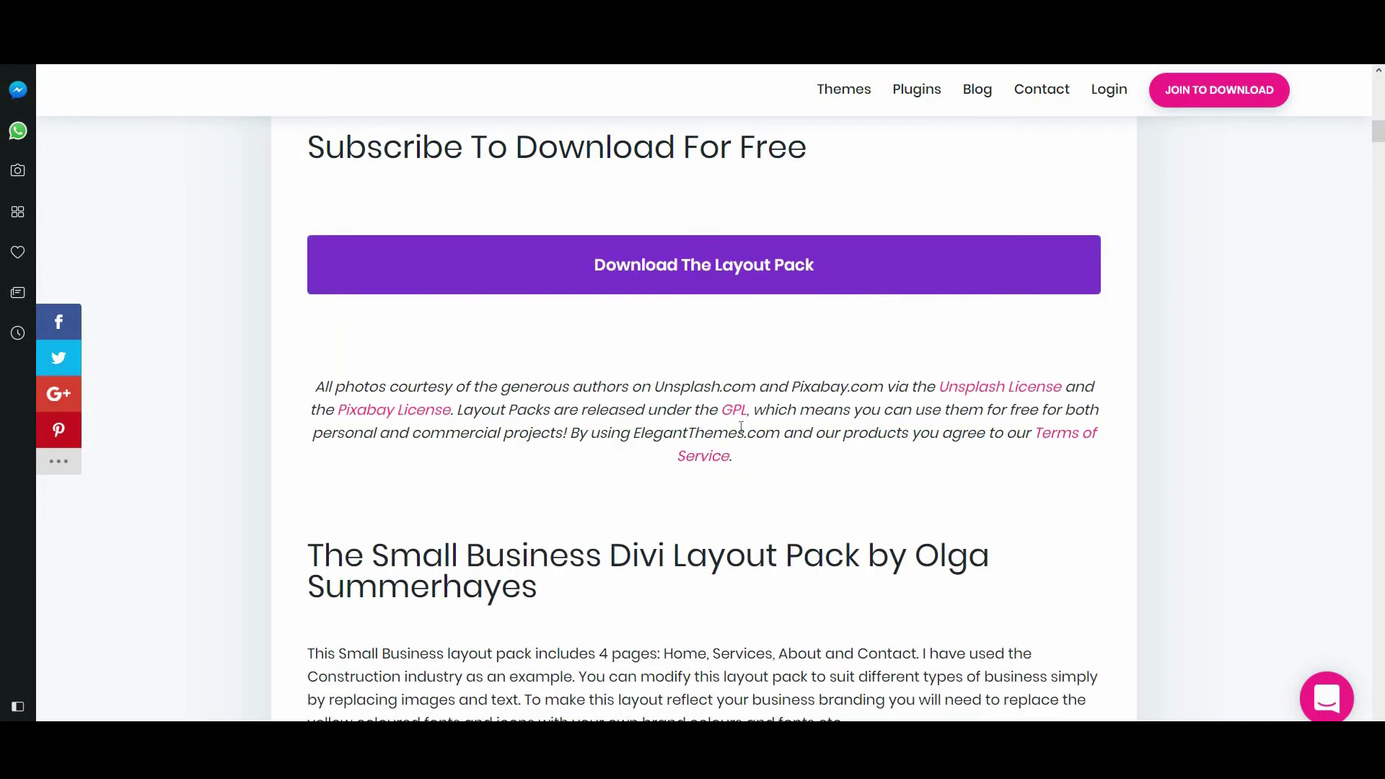
Download the Small Business layout pack zip and extract it to its own folder
click(686, 280)
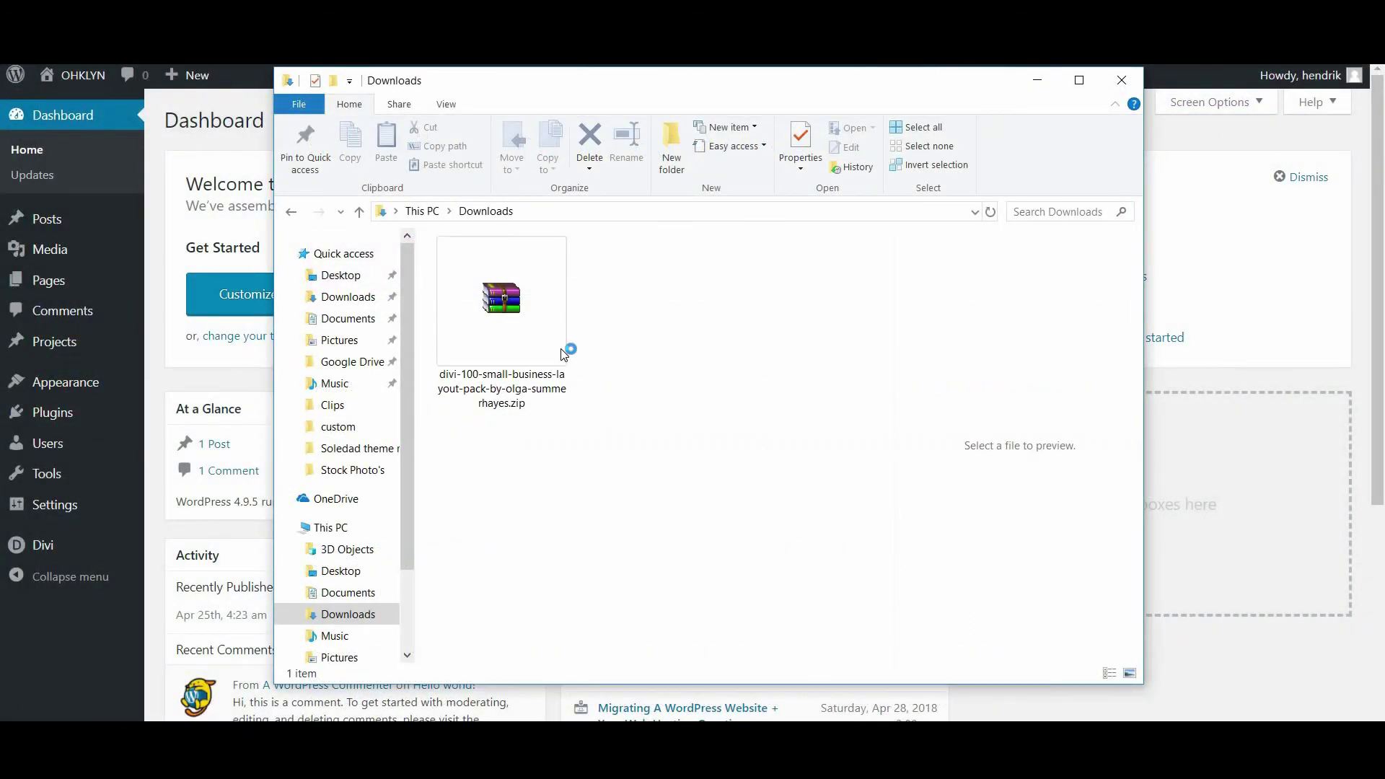
click(564, 353)
right_click(564, 354)
click(625, 427)
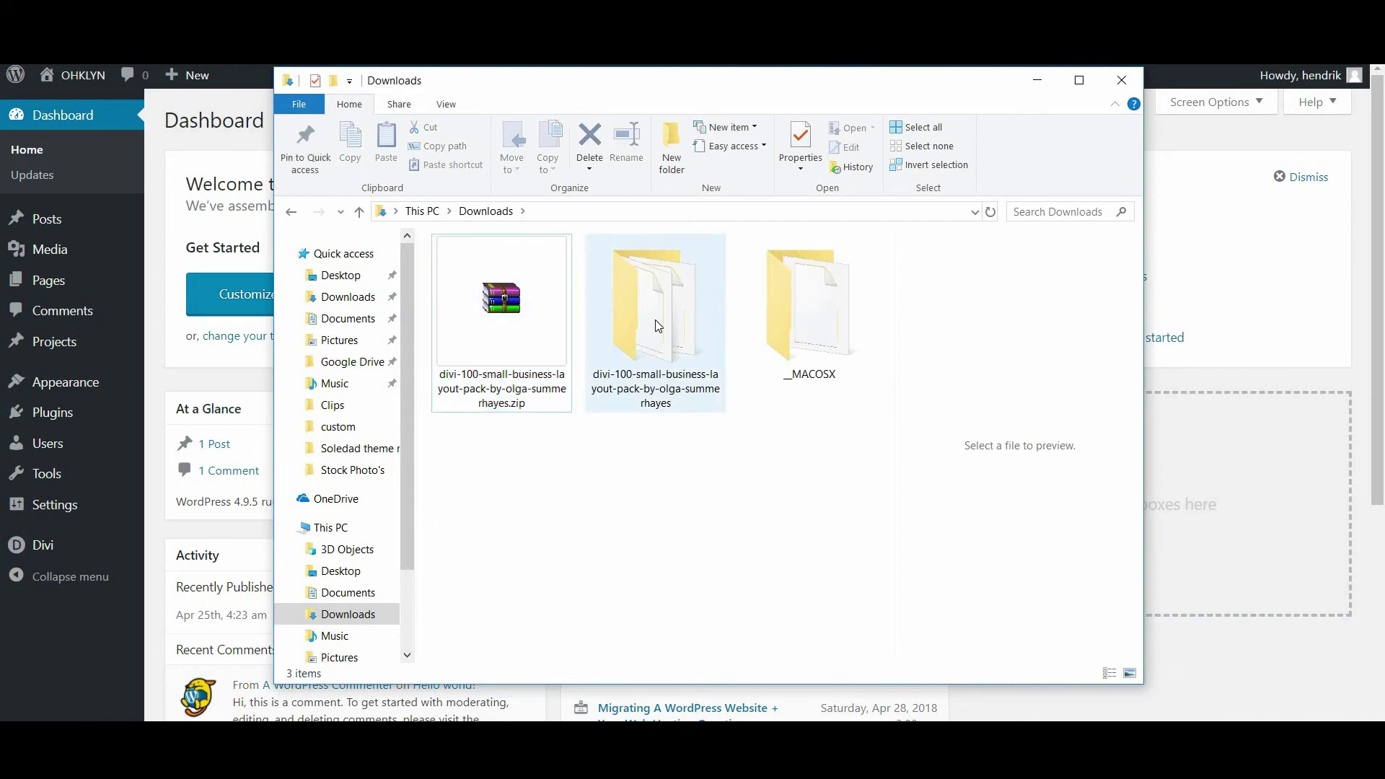
Check the extracted folder's All.json, four page JSON files and texture.png, then close File Explorer
double_click(658, 326)
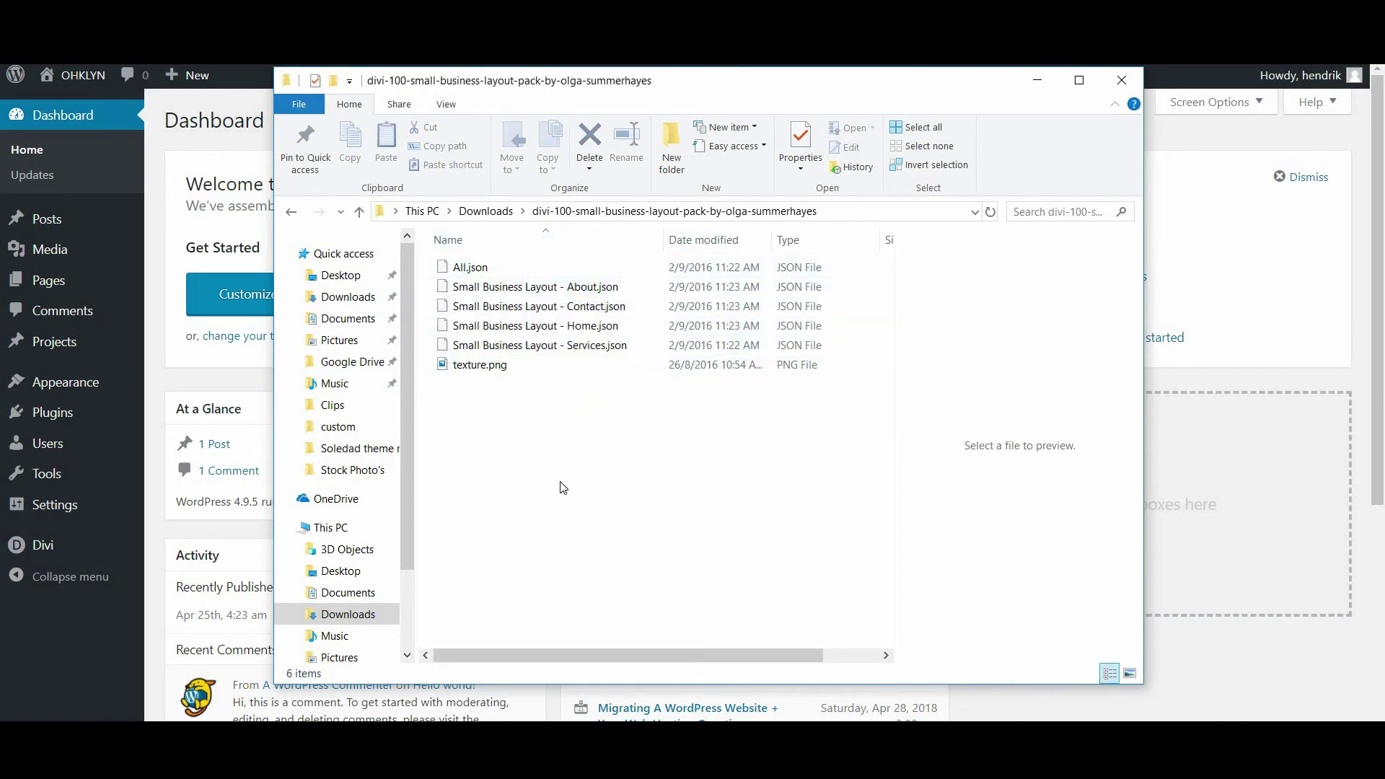
drag(559, 480, 501, 263)
click(501, 463)
click(153, 233)
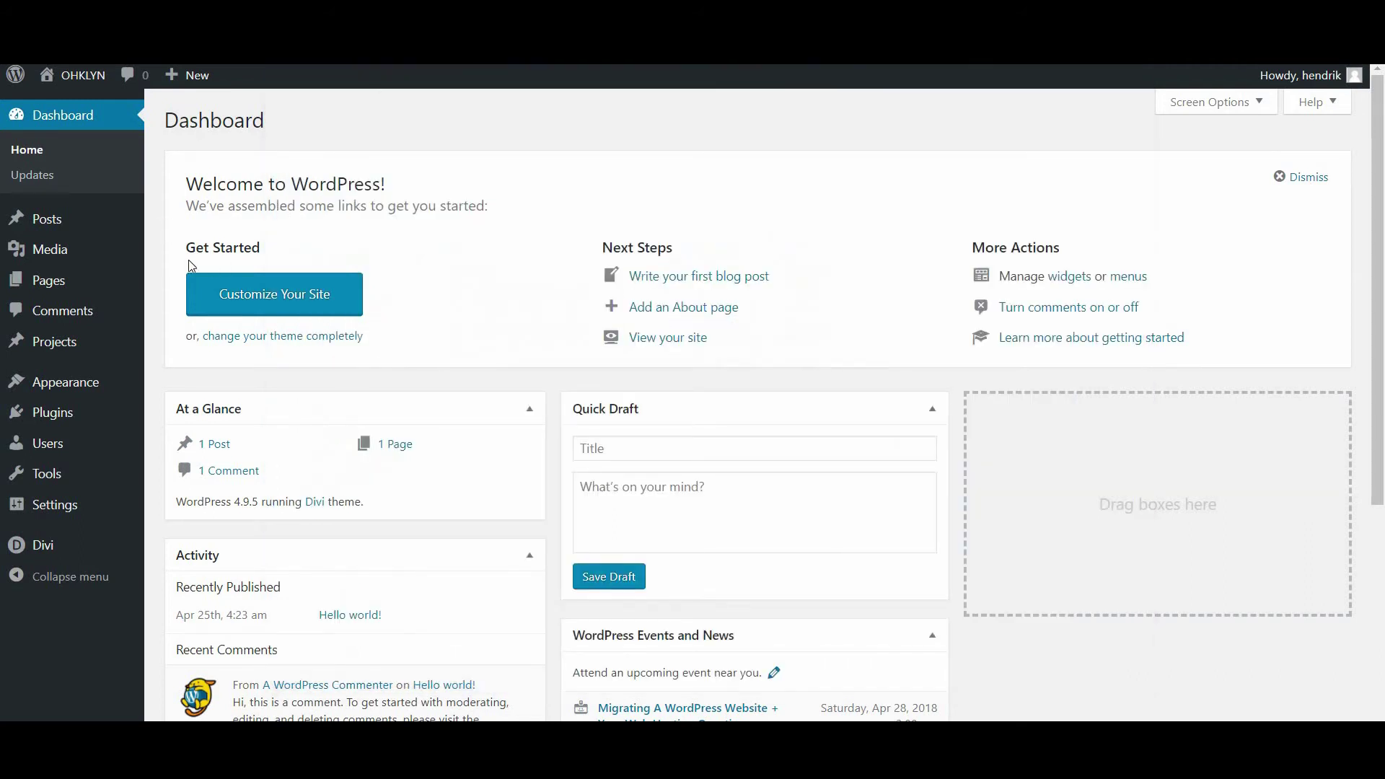
Import All.json through Divi Library's Import & Export, adding the Services, Contact, About and Home layouts
mouse_move(79, 548)
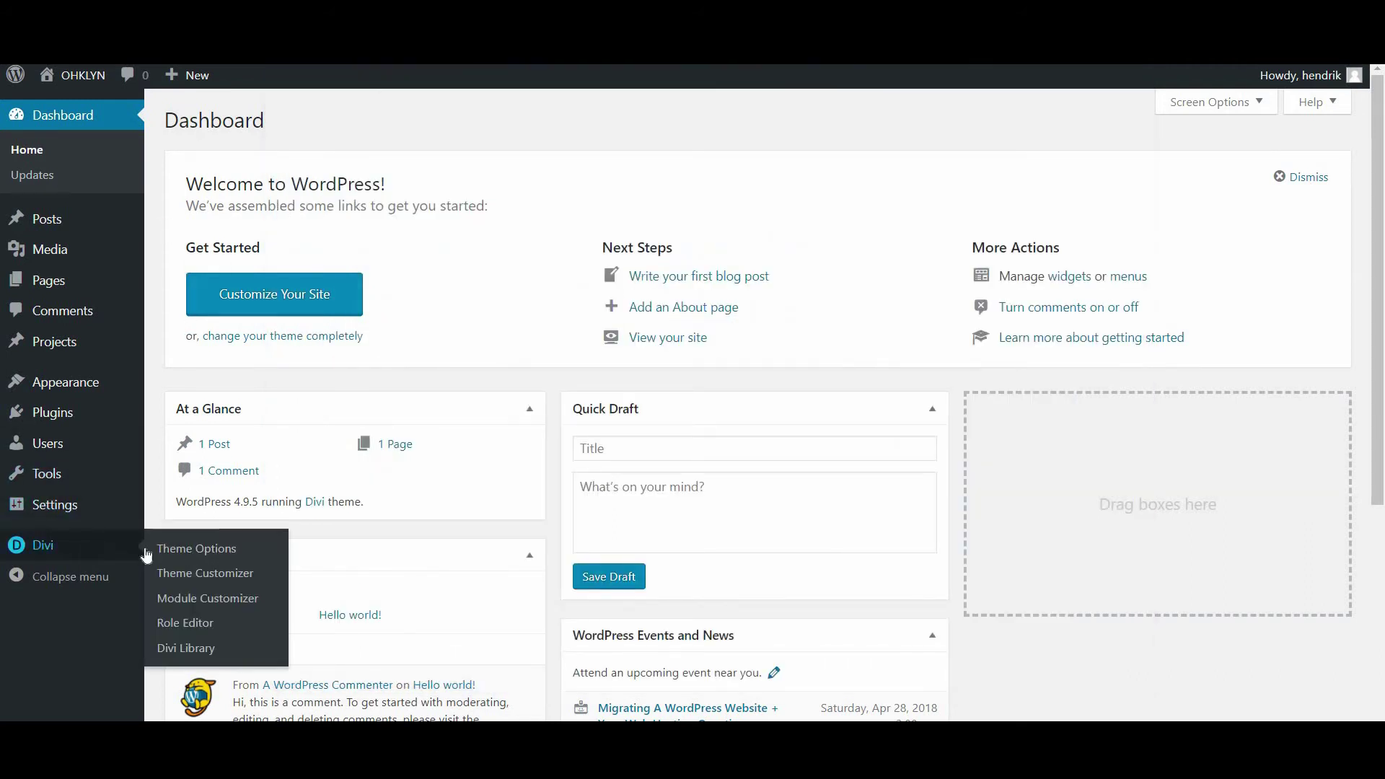
click(186, 647)
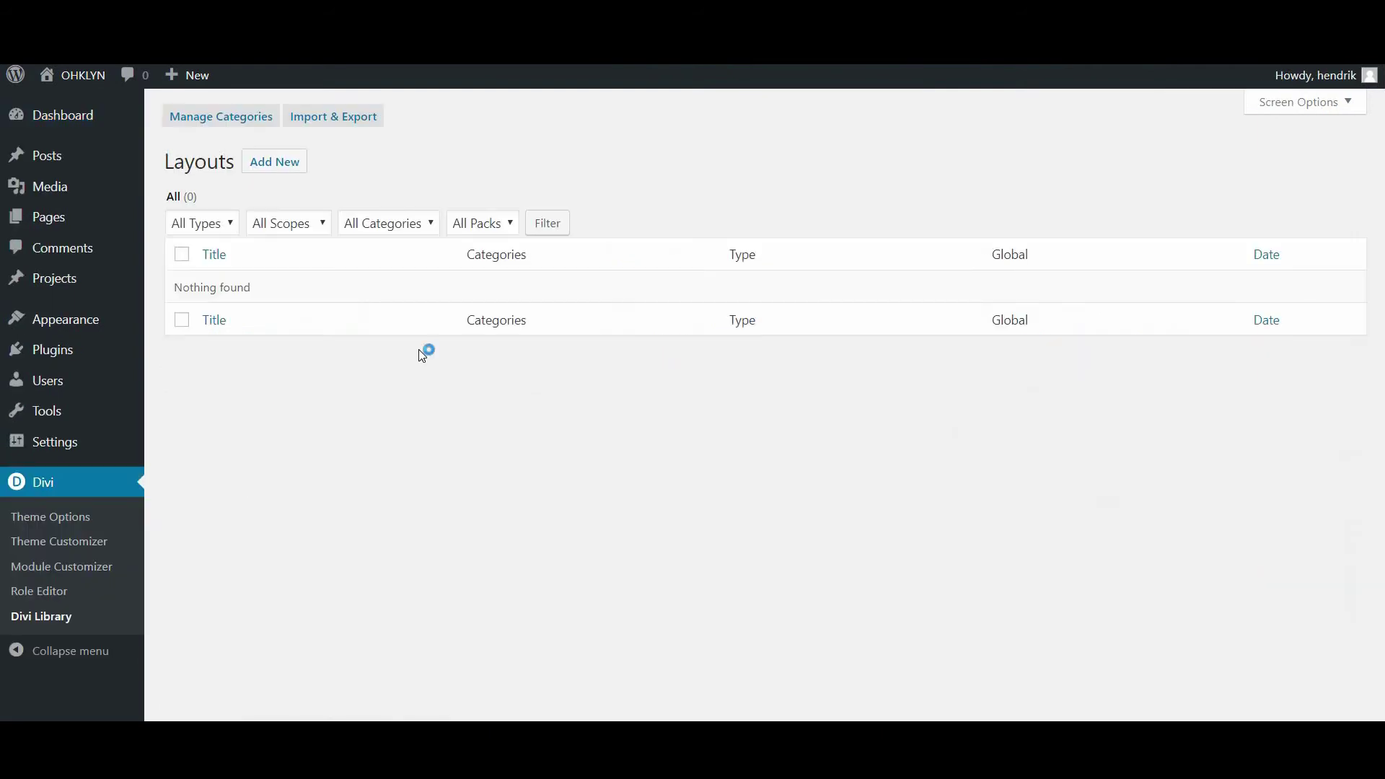
click(349, 115)
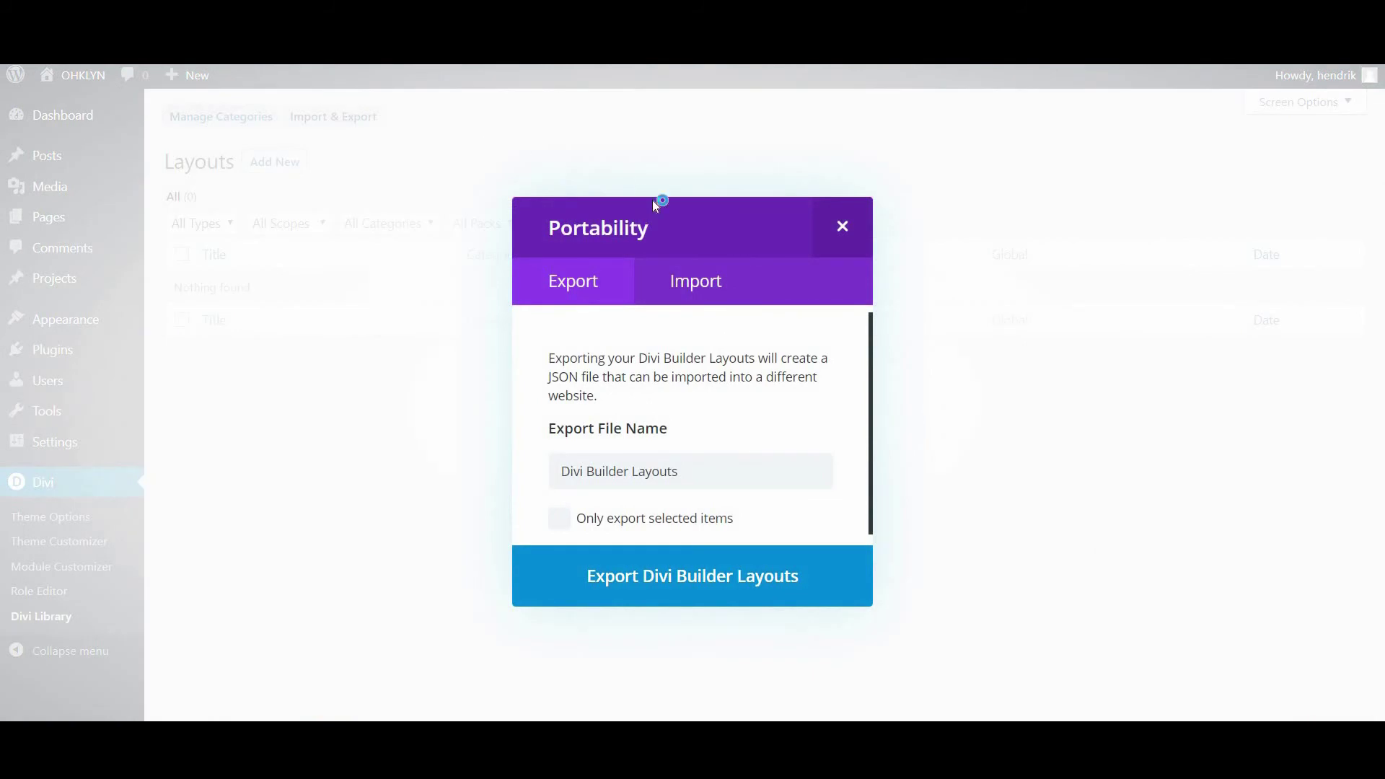
click(696, 274)
click(769, 494)
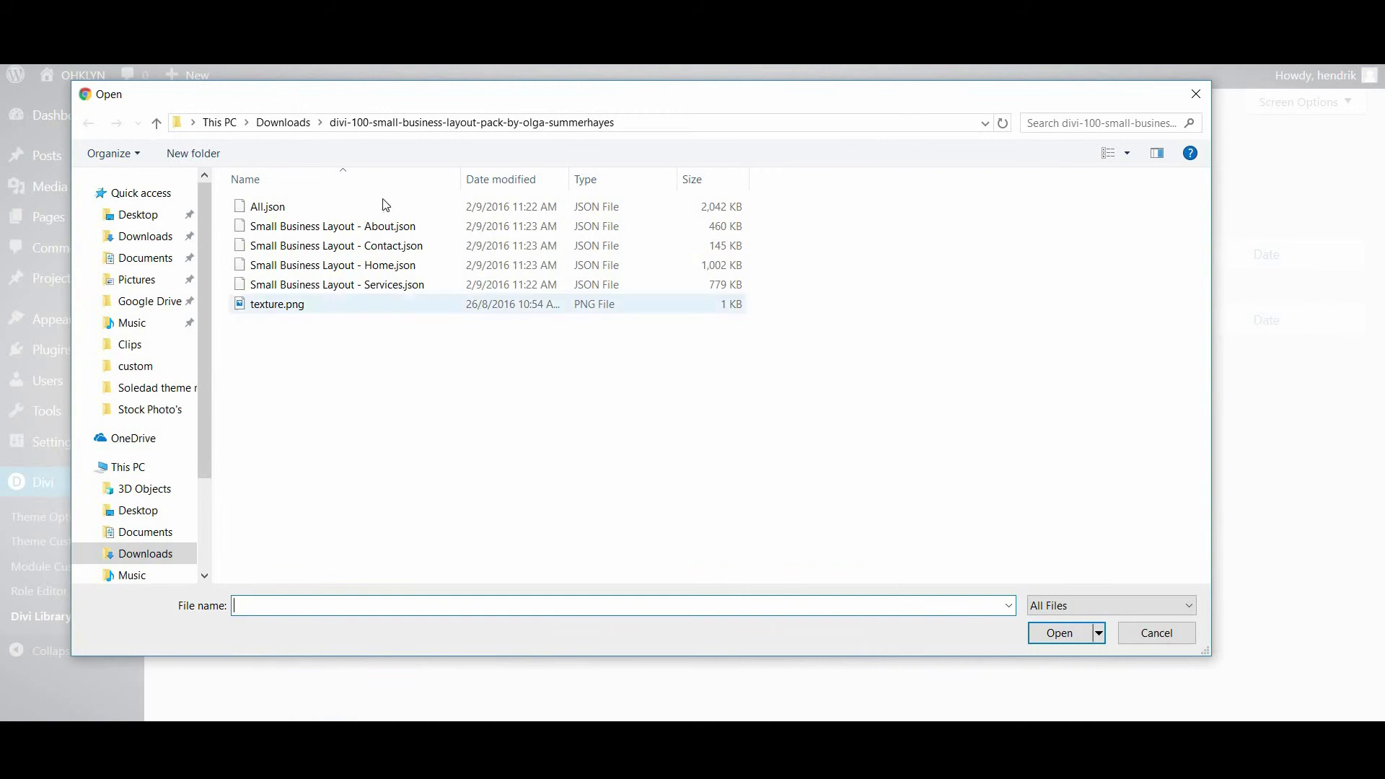
click(281, 208)
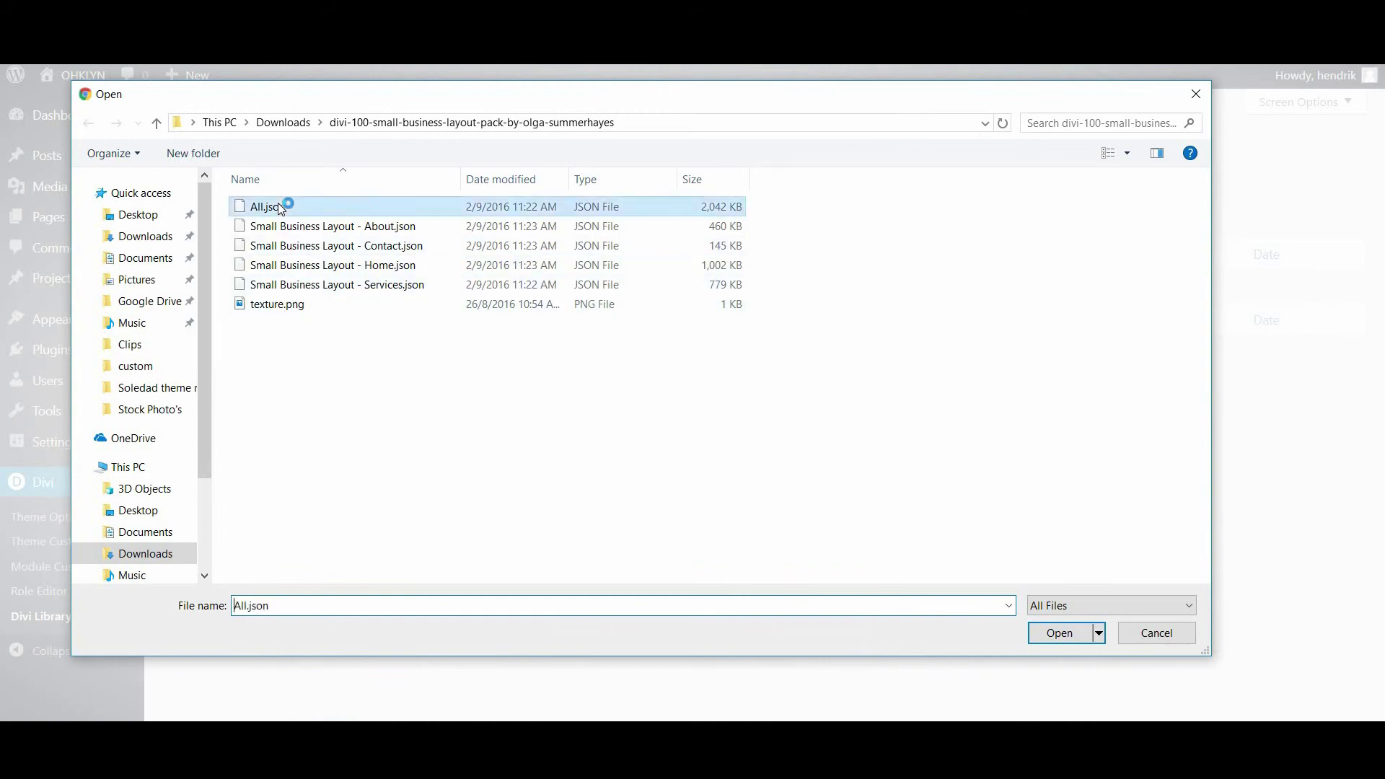
click(1050, 633)
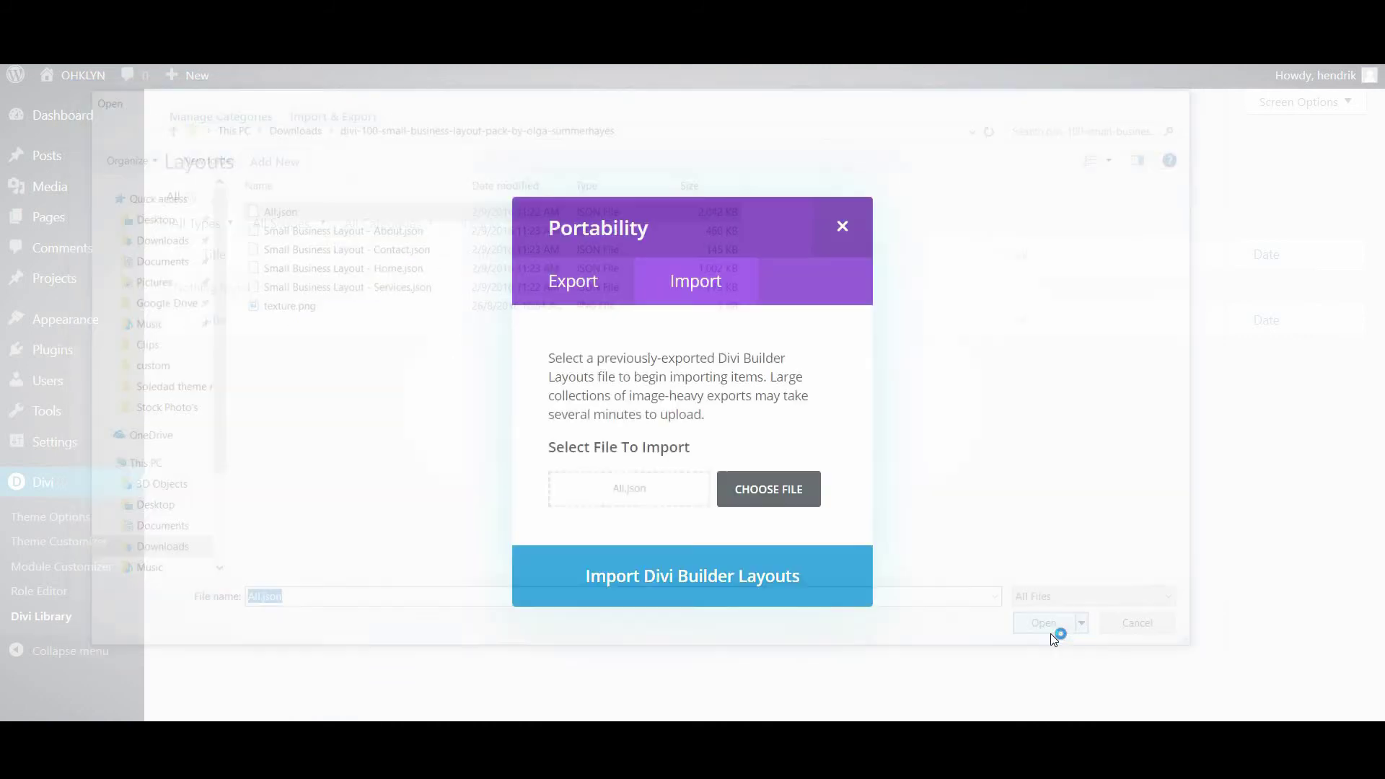
click(714, 581)
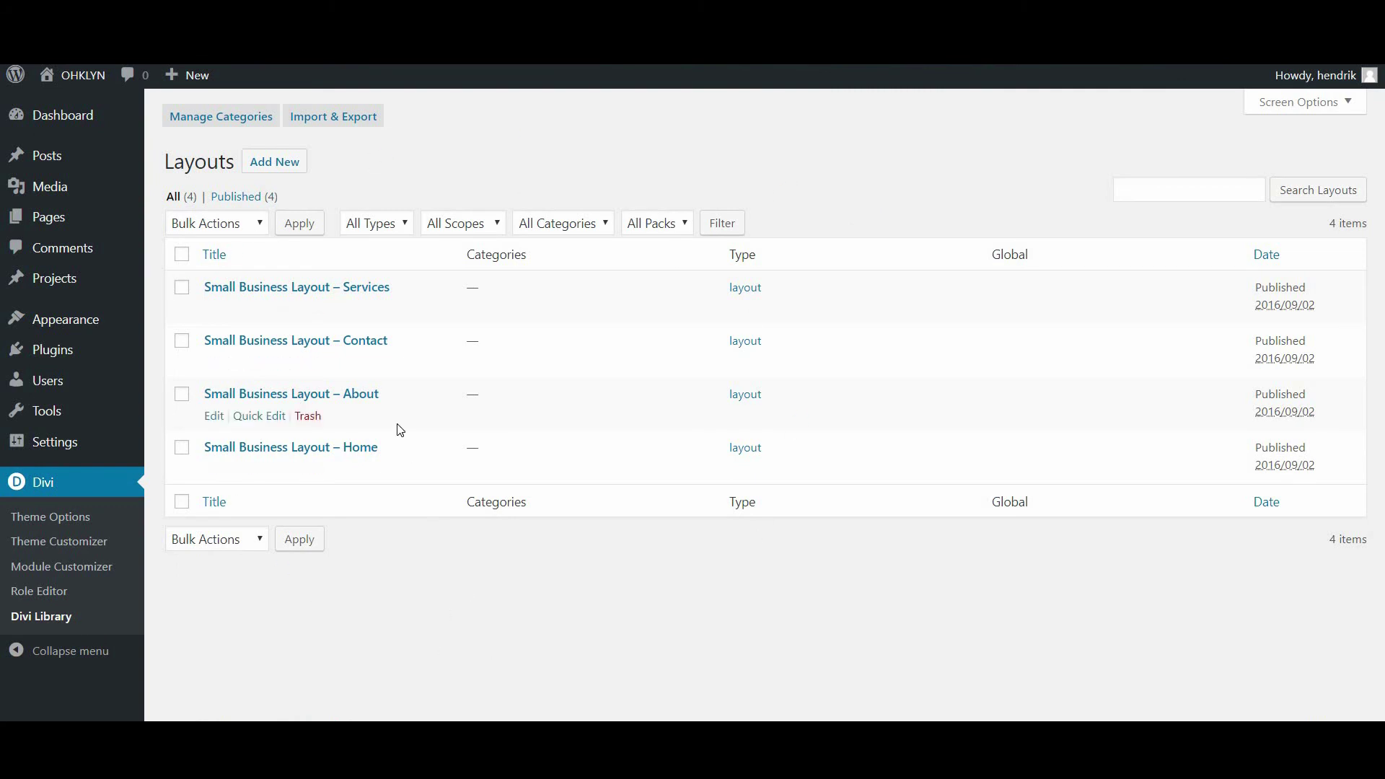
Open the Layout Test page from All Pages for editing
mouse_move(50, 217)
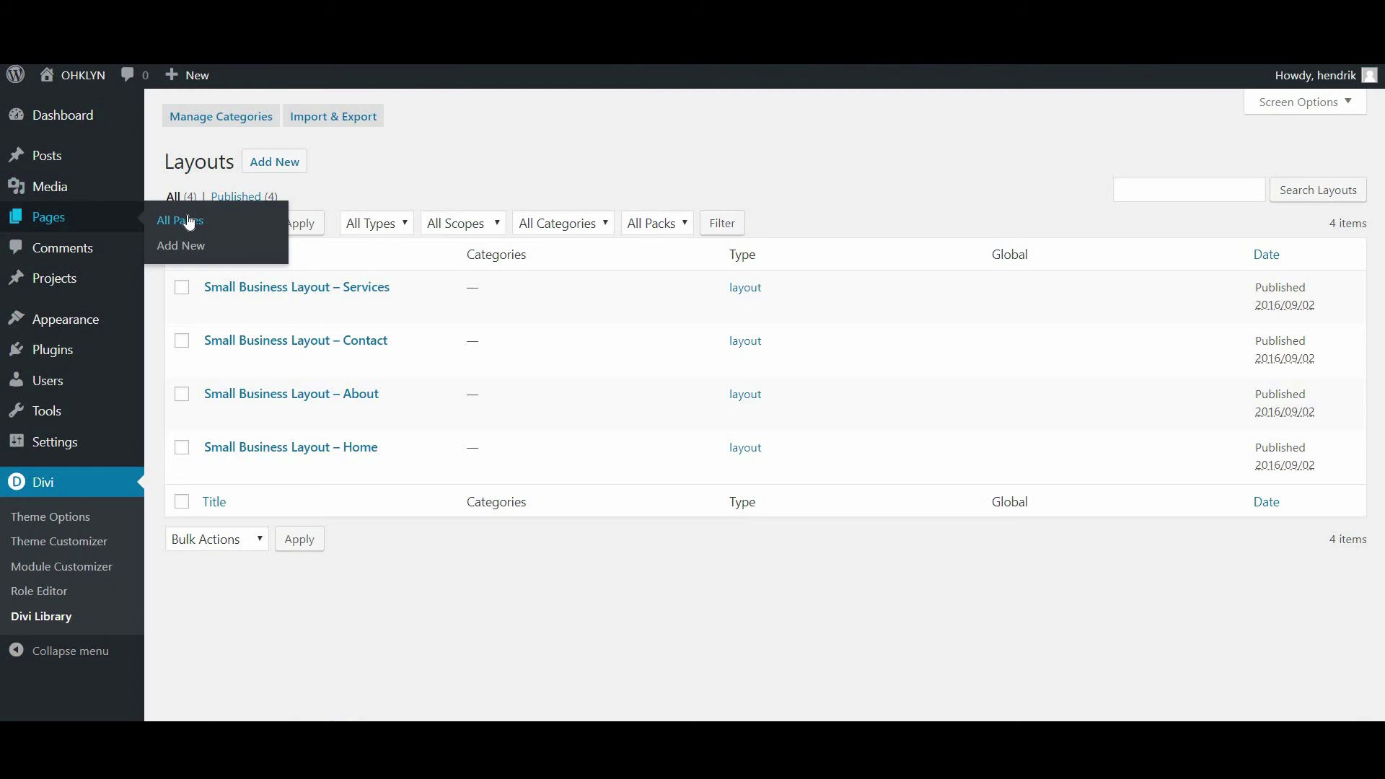
click(266, 229)
click(246, 254)
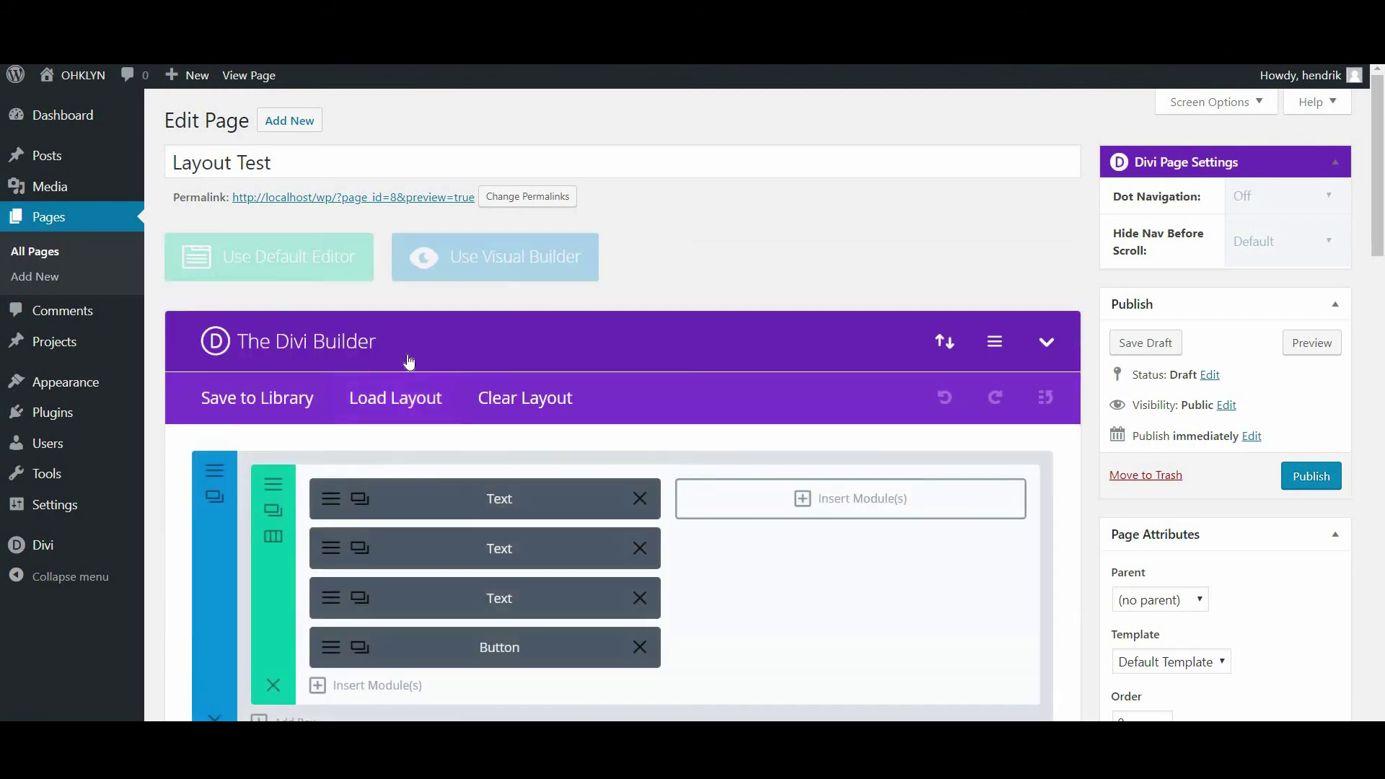
Load Small Business Layout - About from Your Saved Layouts and preview the page
click(407, 389)
click(467, 224)
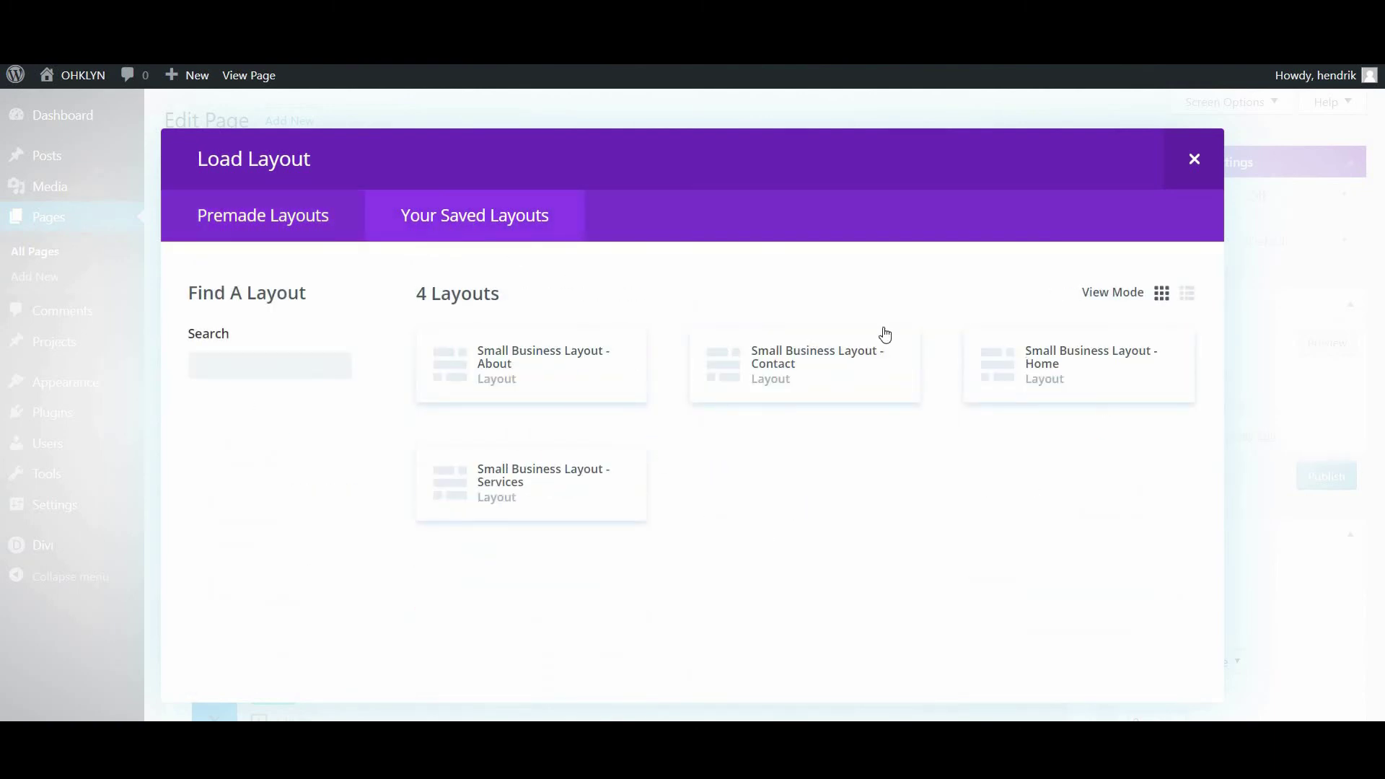
click(568, 374)
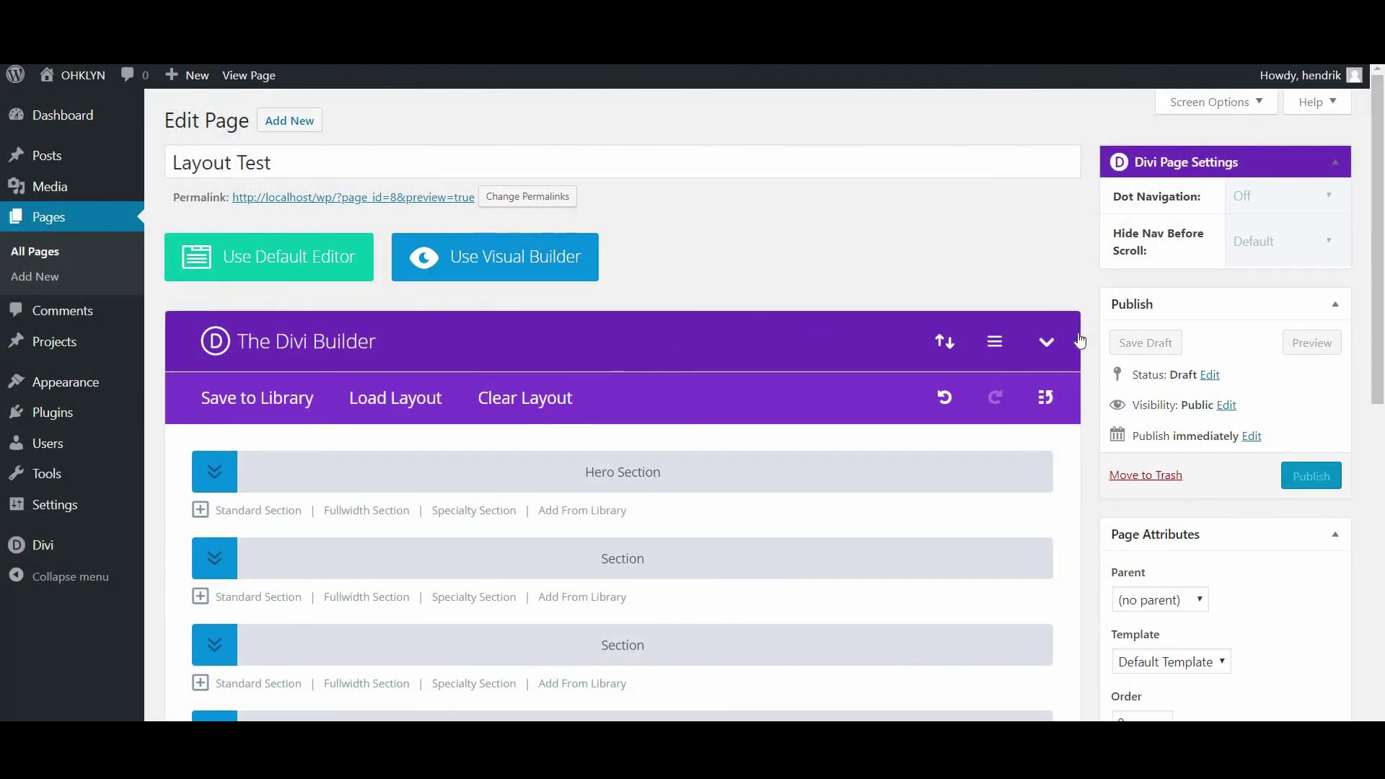
click(1317, 344)
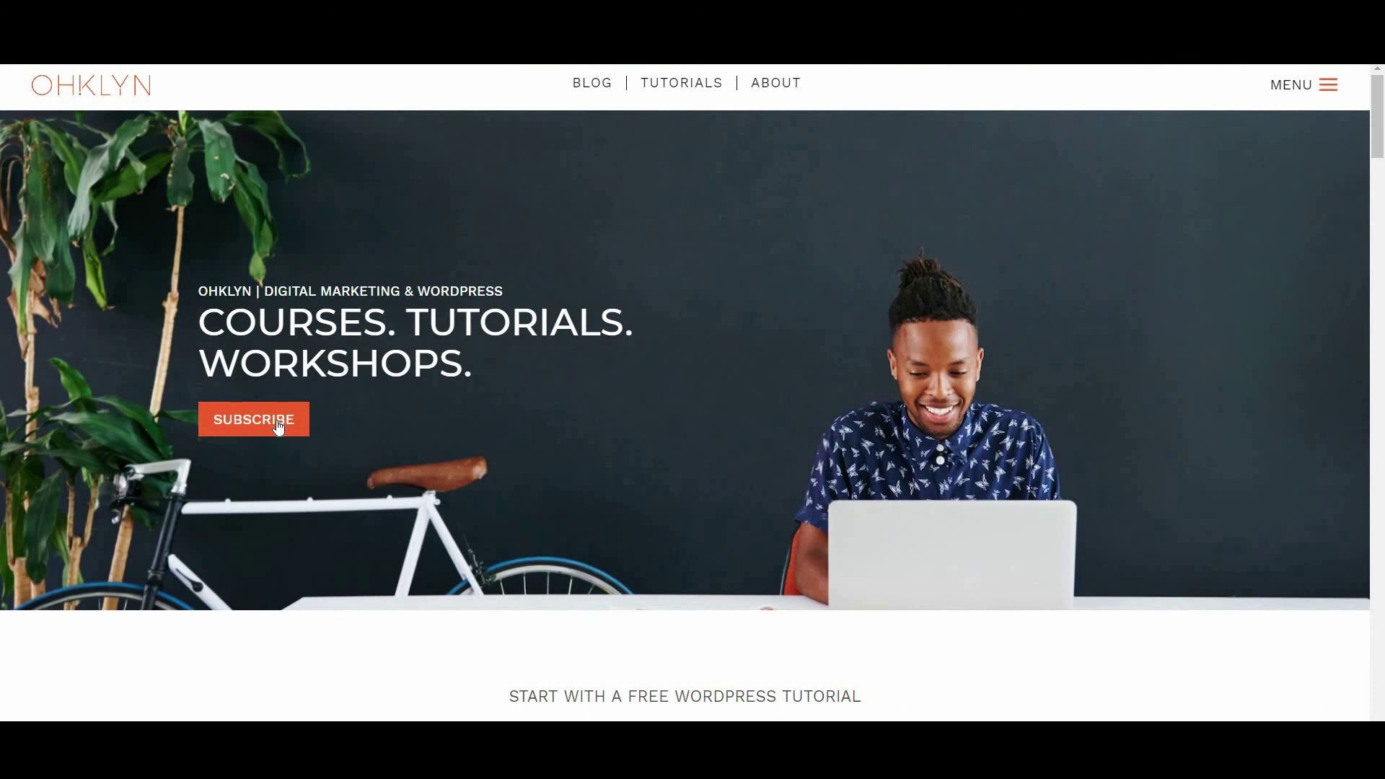
Jump to the footer newsletter form with the hero's SUBSCRIBE button
click(278, 427)
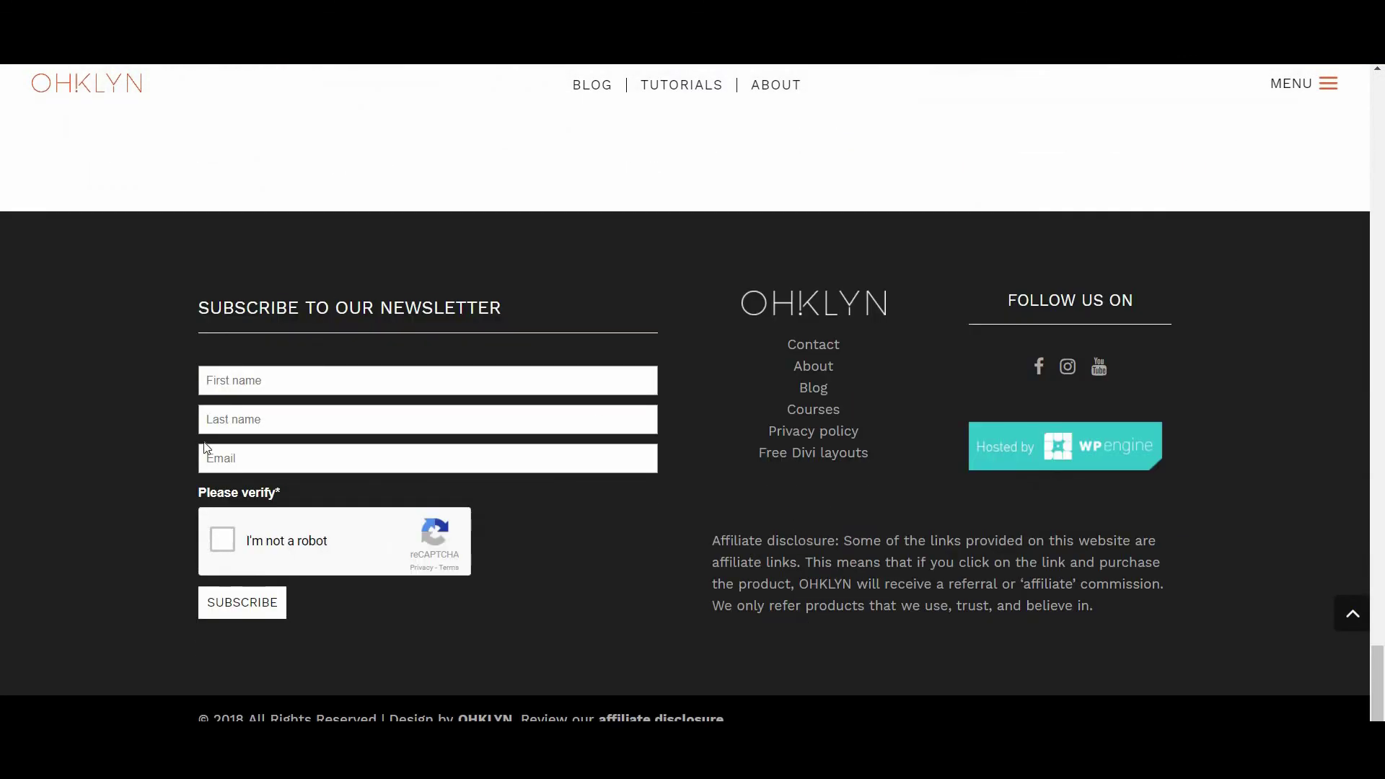